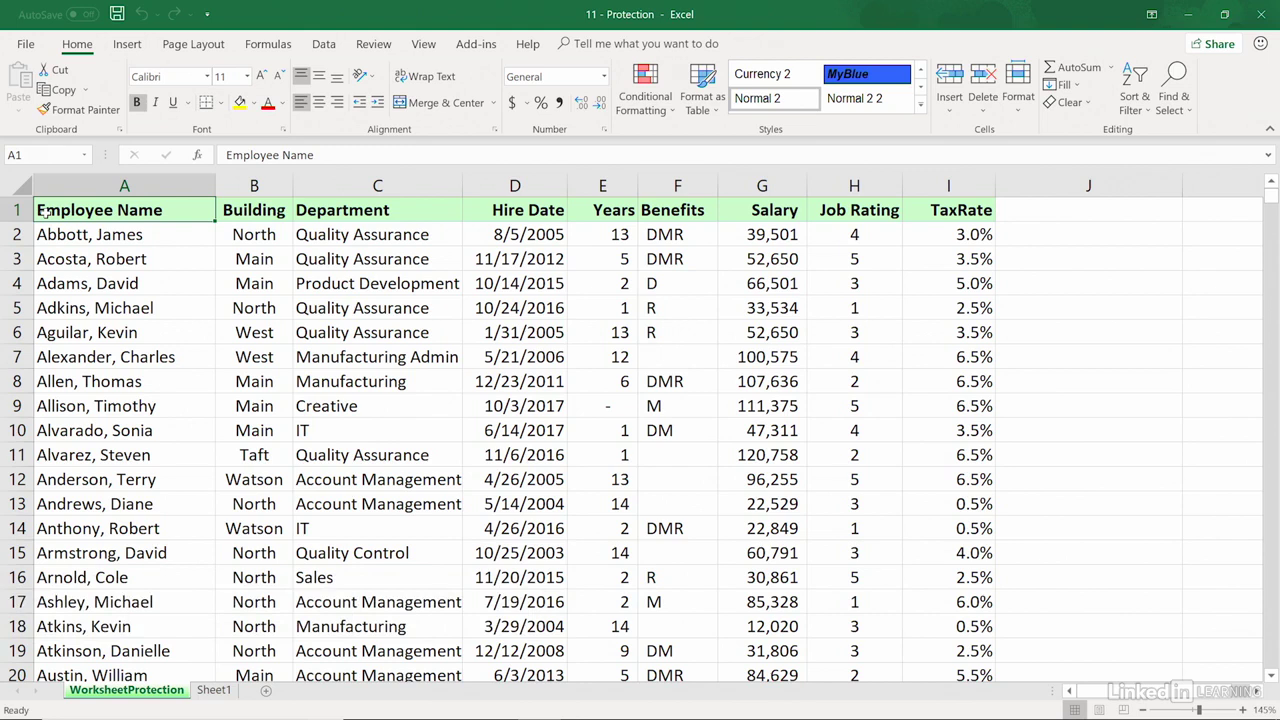
- Protect the workbook's structure, entering and confirming the protection password
click(372, 46)
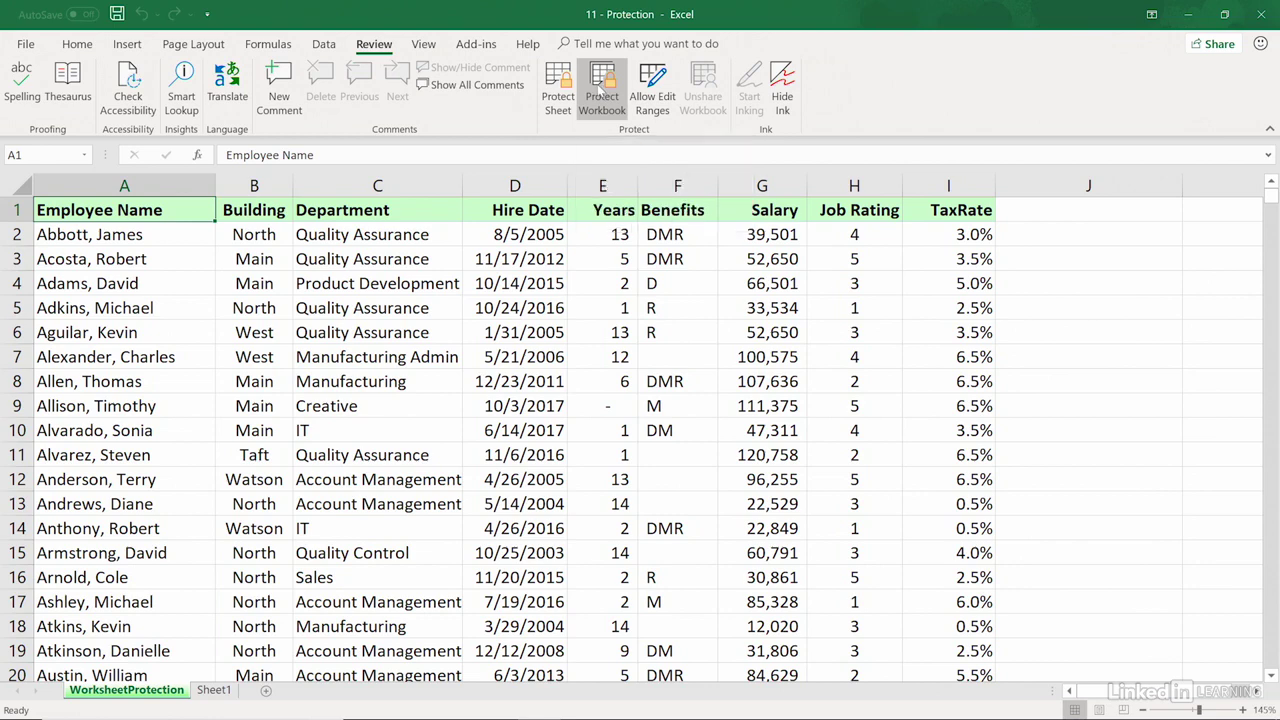
click(601, 92)
text(•)
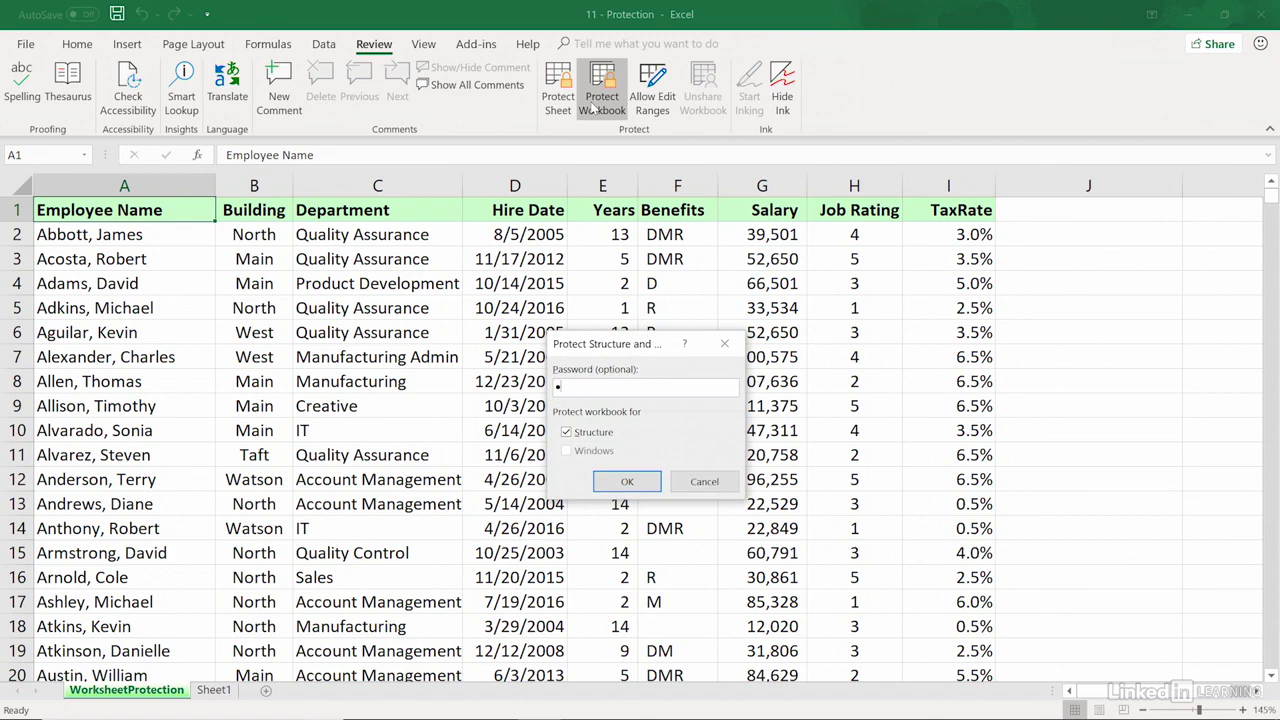
text(•)
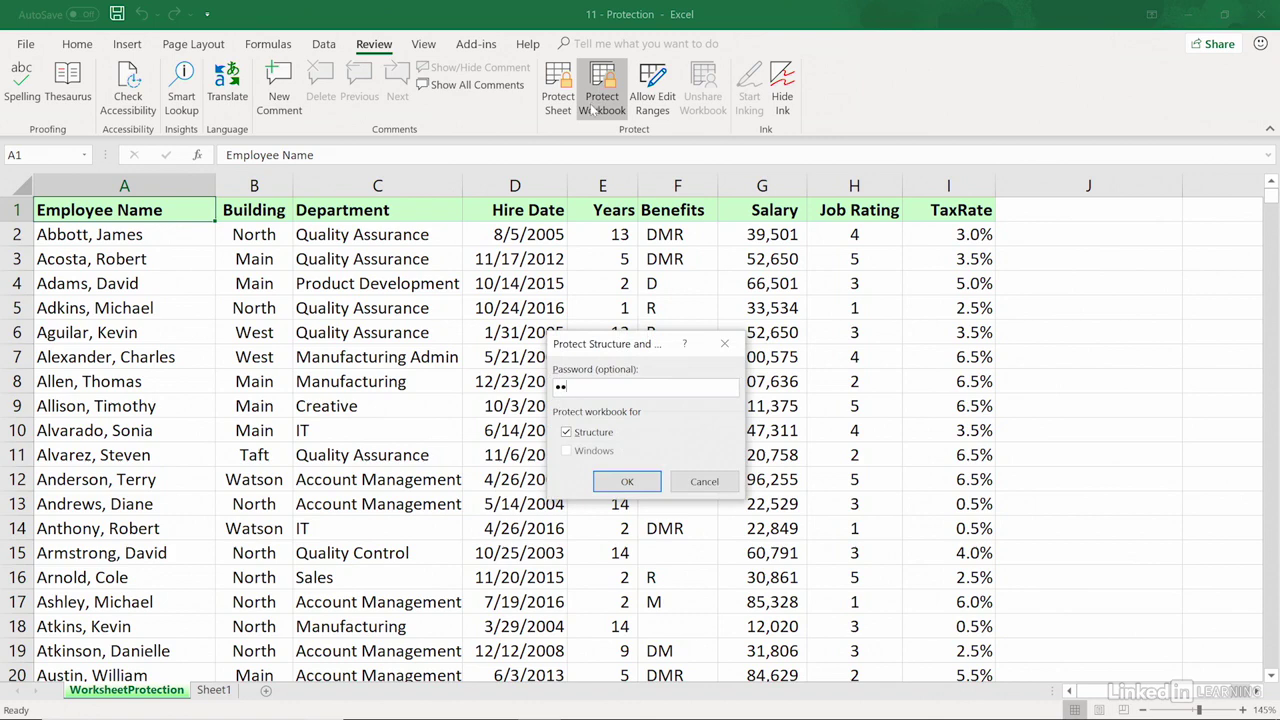
click(624, 484)
text(••)
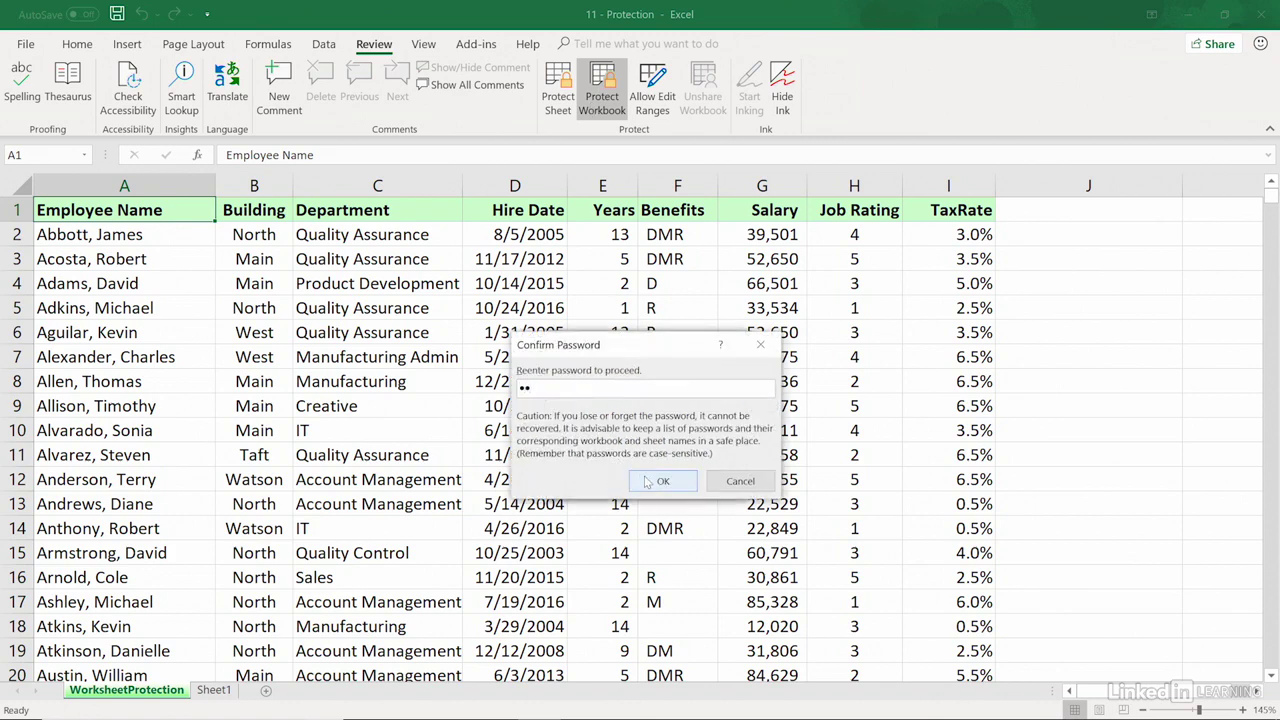
click(668, 484)
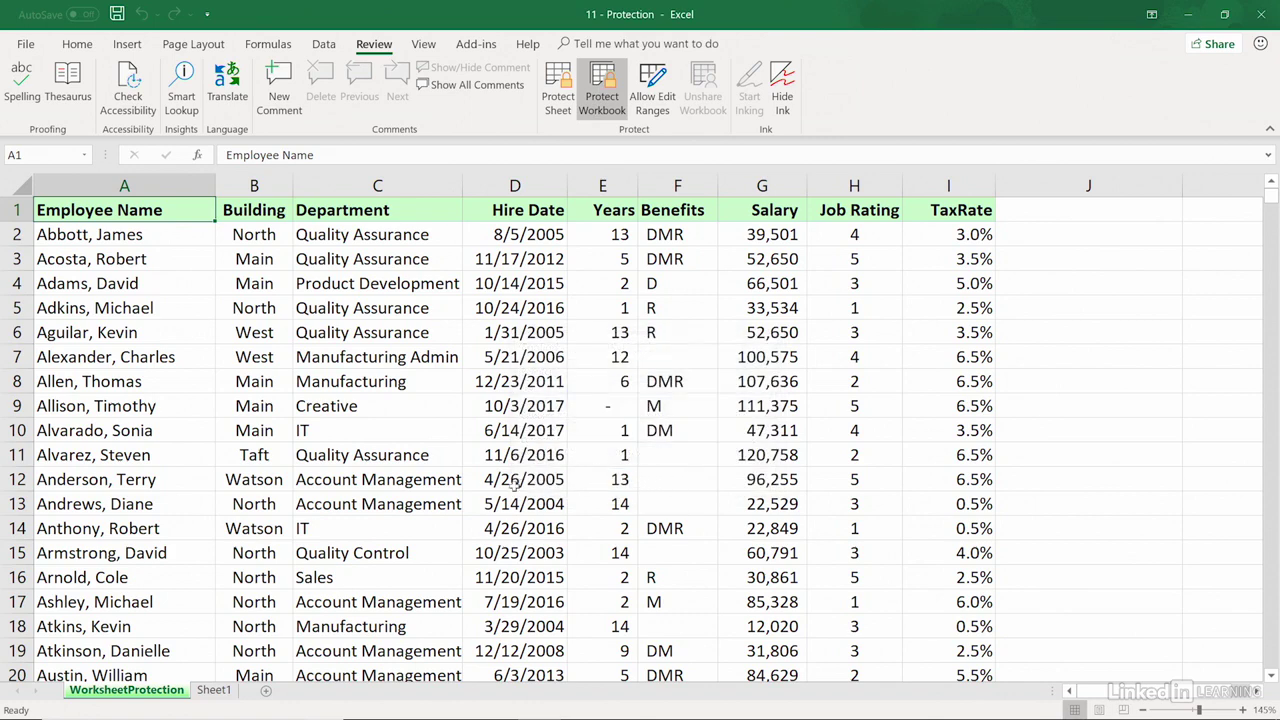
- Check which sheet commands the WorksheetProtection tab offers and remove the workbook protection by entering its password
right_click(174, 688)
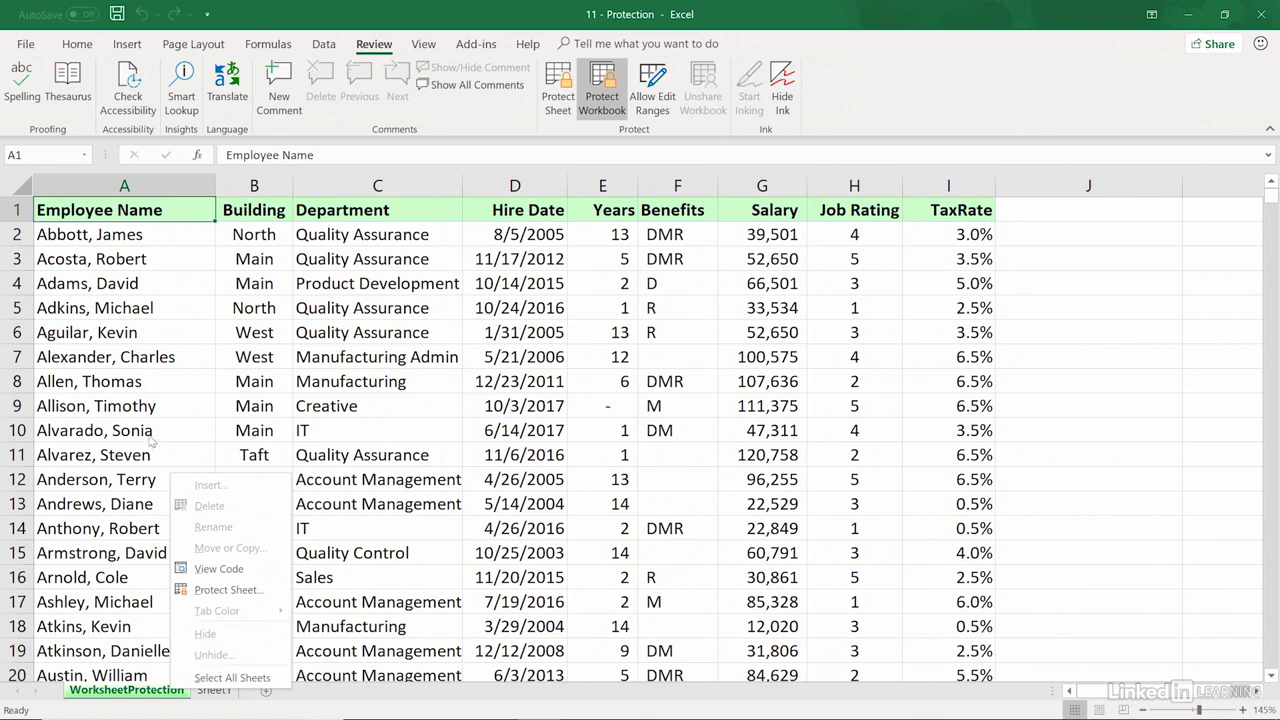
key(Escape)
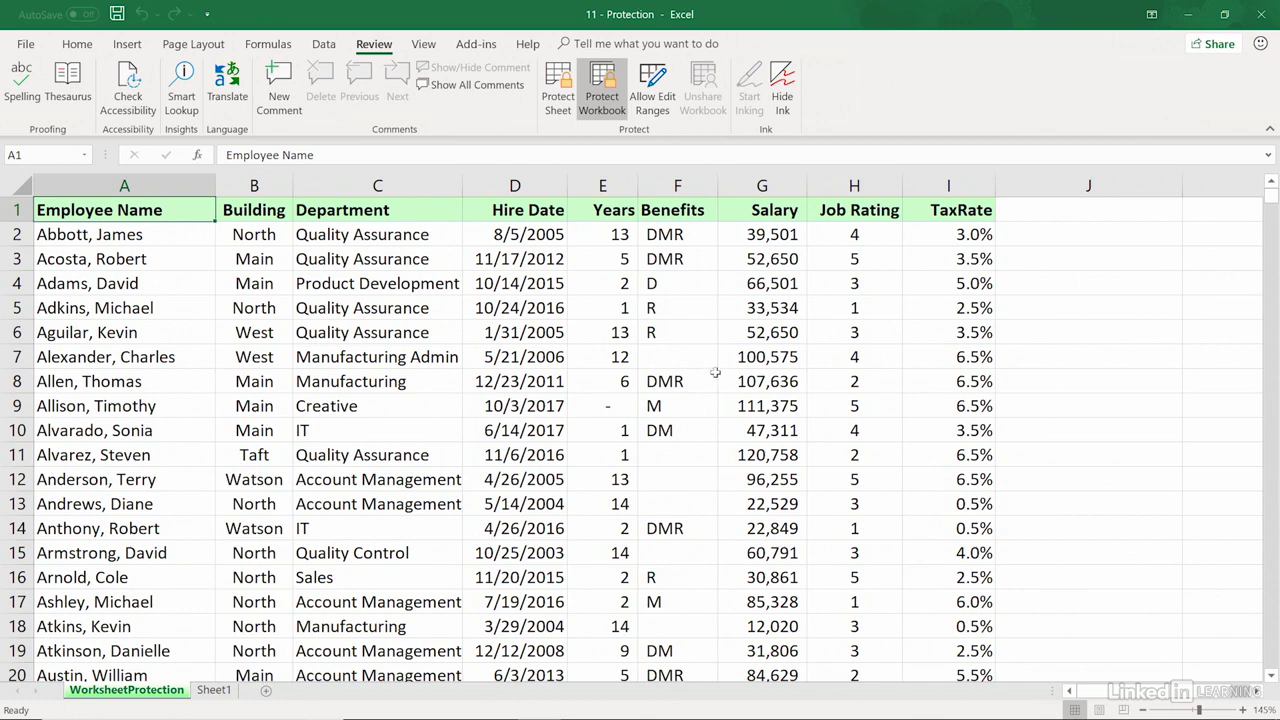
click(604, 95)
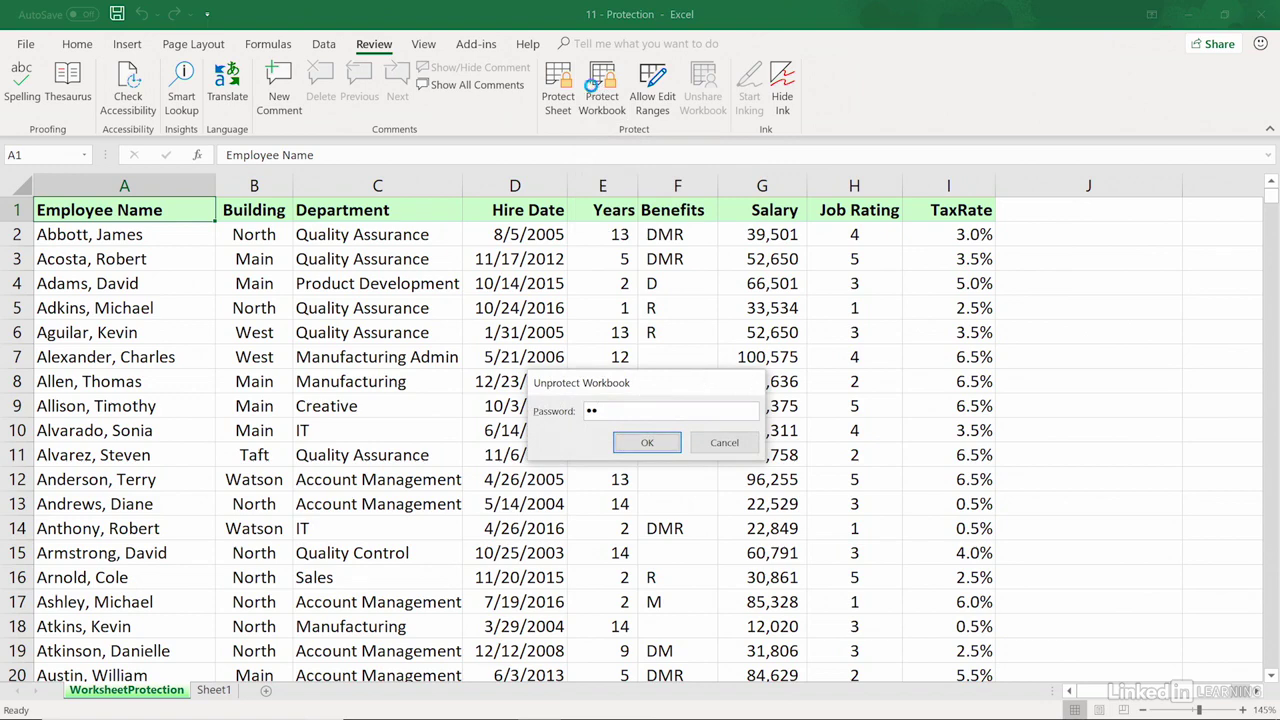
key(Return)
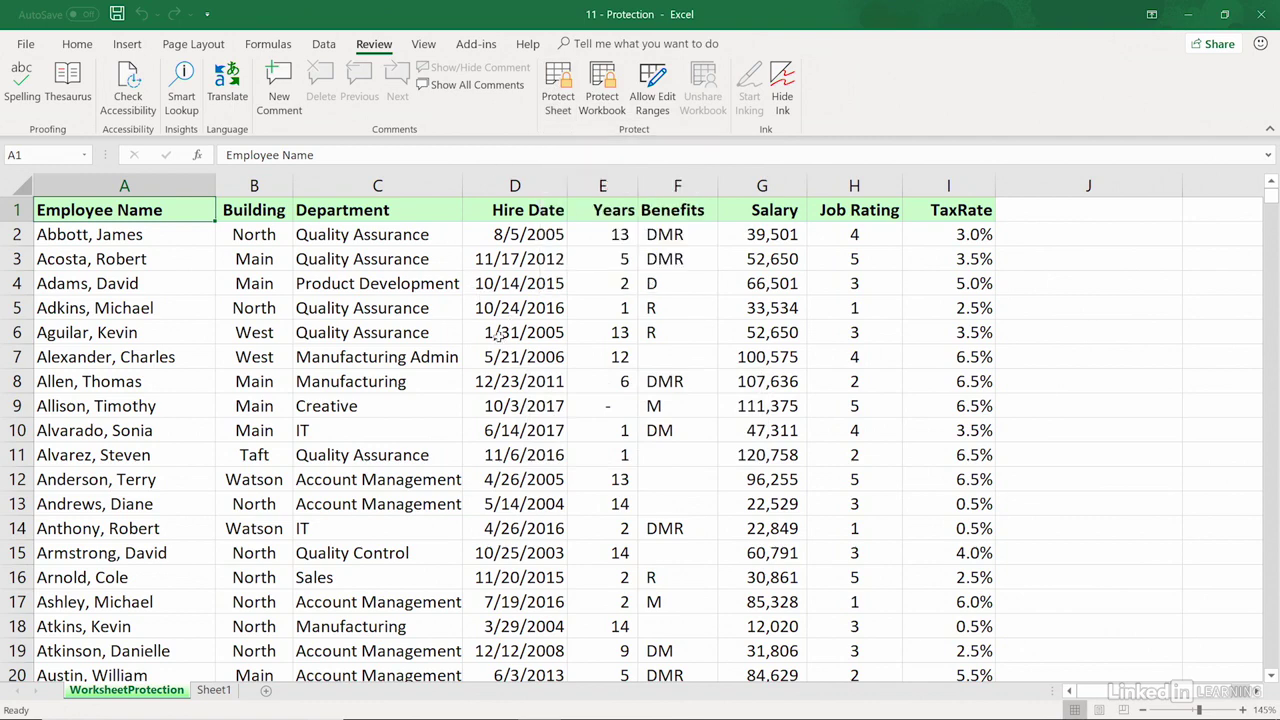
- Examine the Locked and Hidden protection settings of cell C3 in Format Cells
right_click(431, 260)
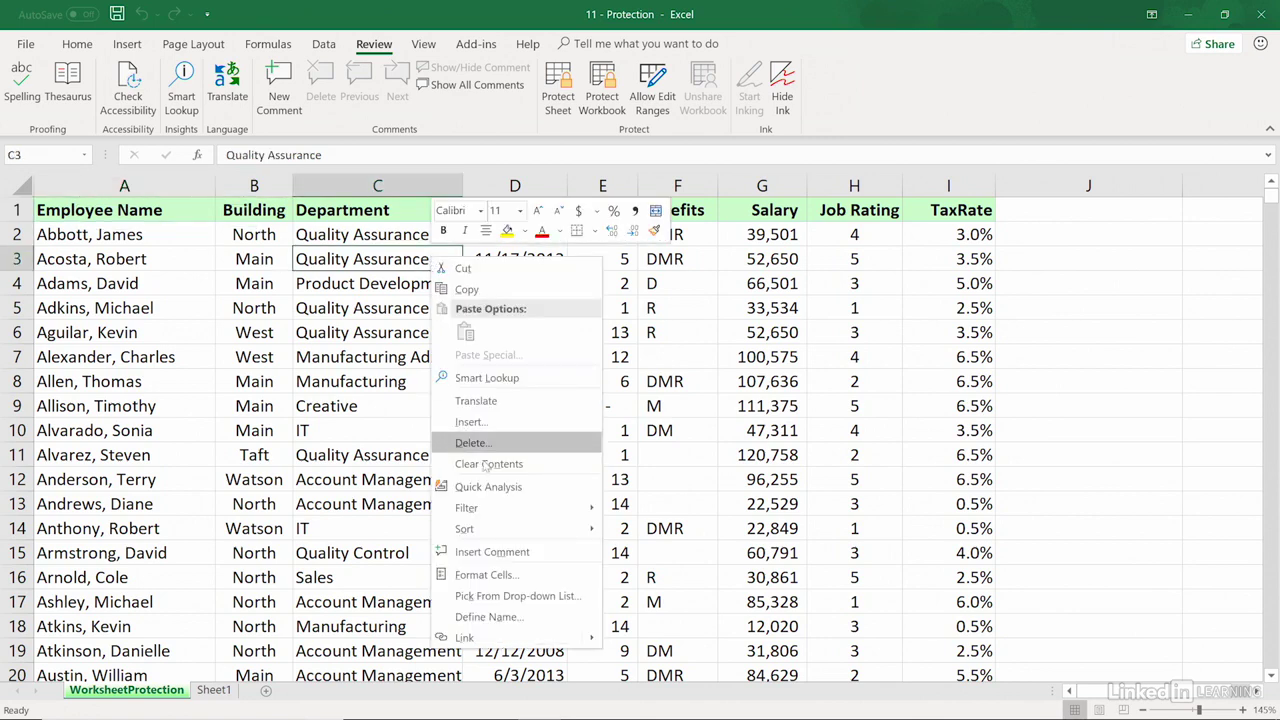
click(483, 575)
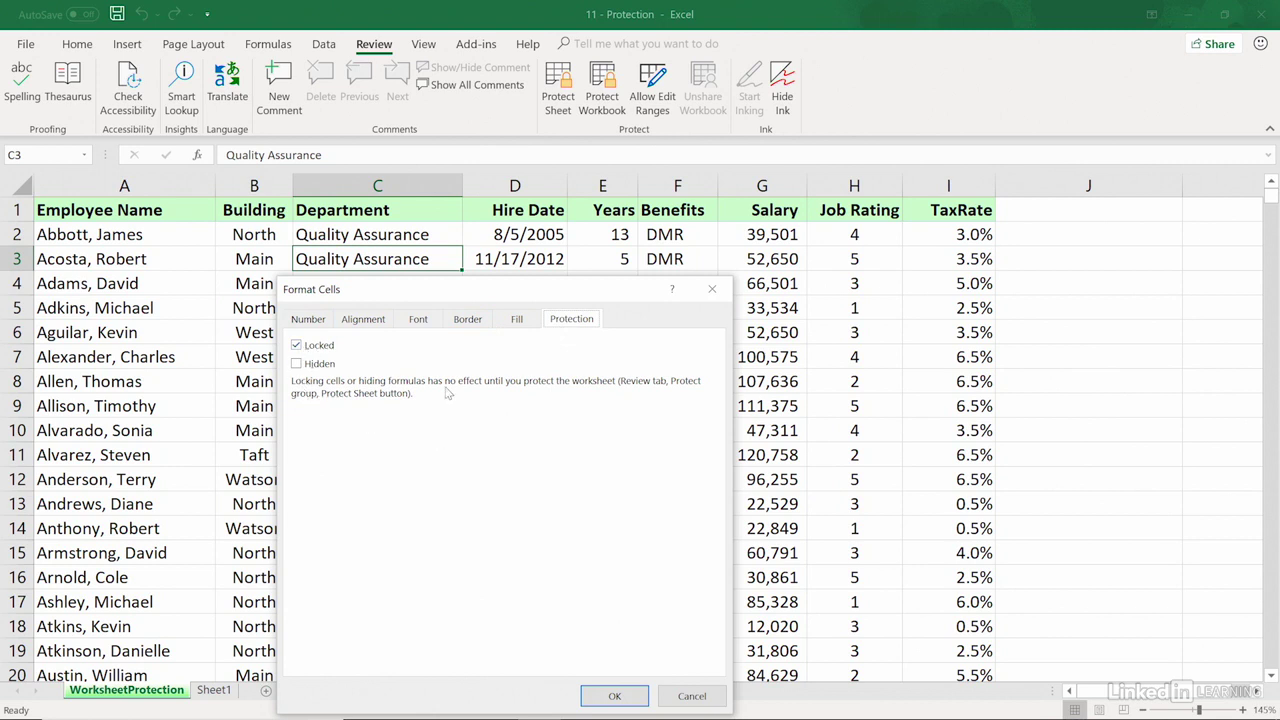
click(713, 291)
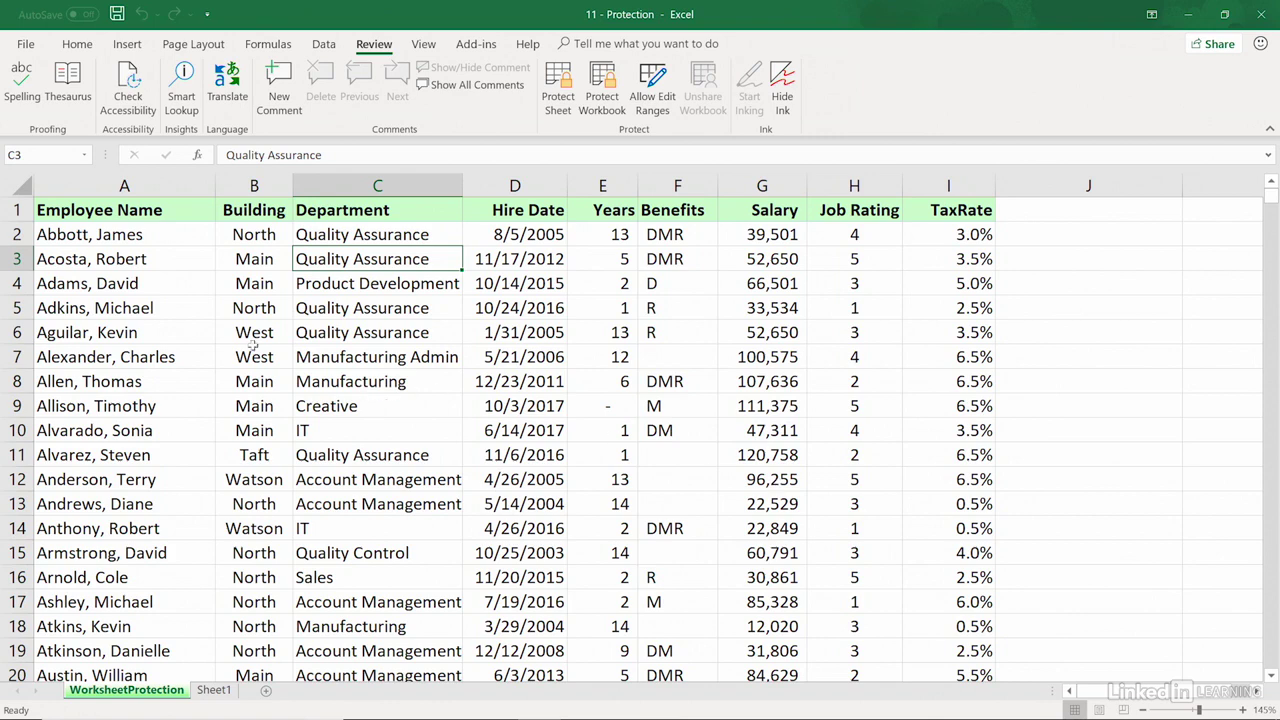
- Unlock every cell of the WorksheetProtection sheet by turning off the Locked attribute
click(16, 185)
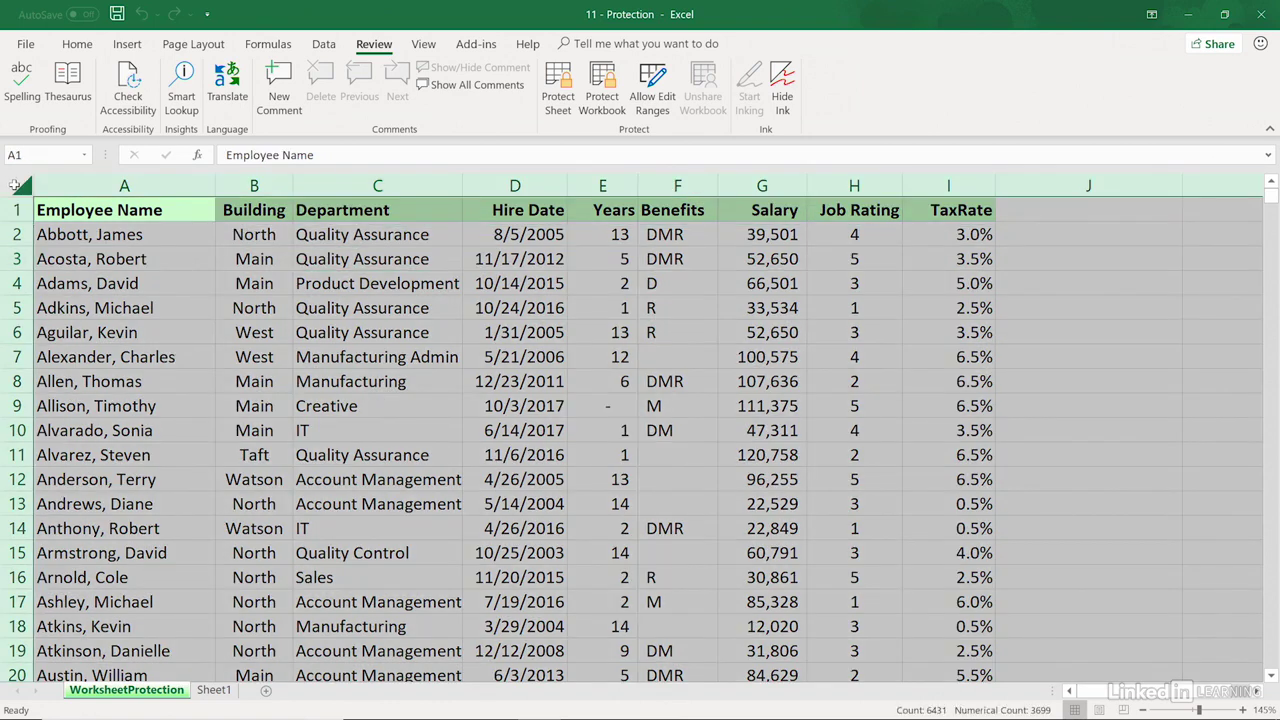
right_click(16, 185)
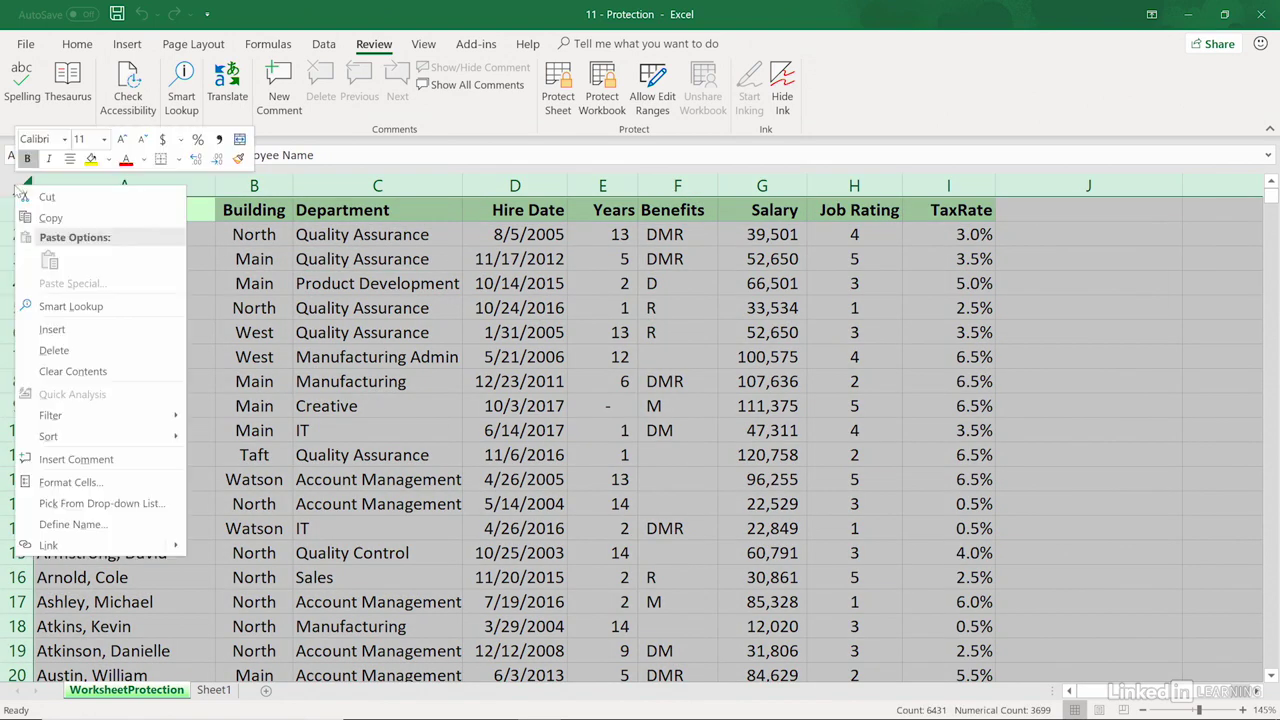
key(Escape)
key(ctrl+1)
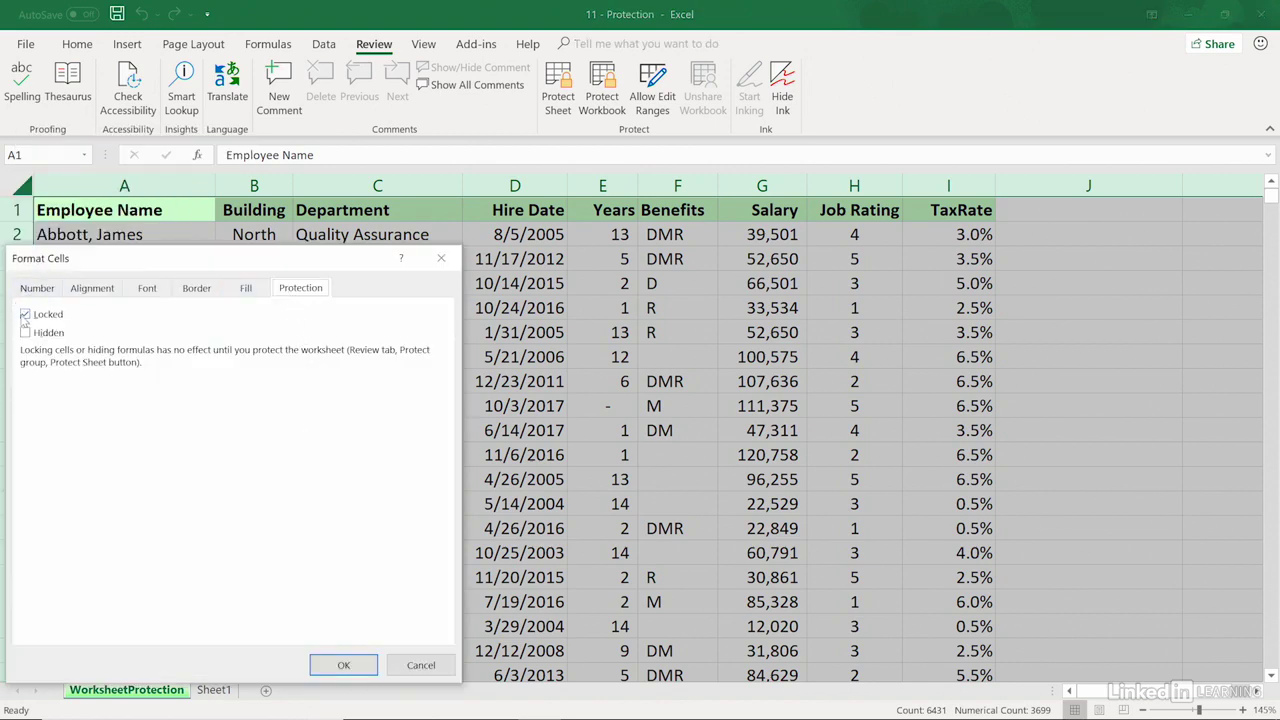
click(26, 316)
click(344, 666)
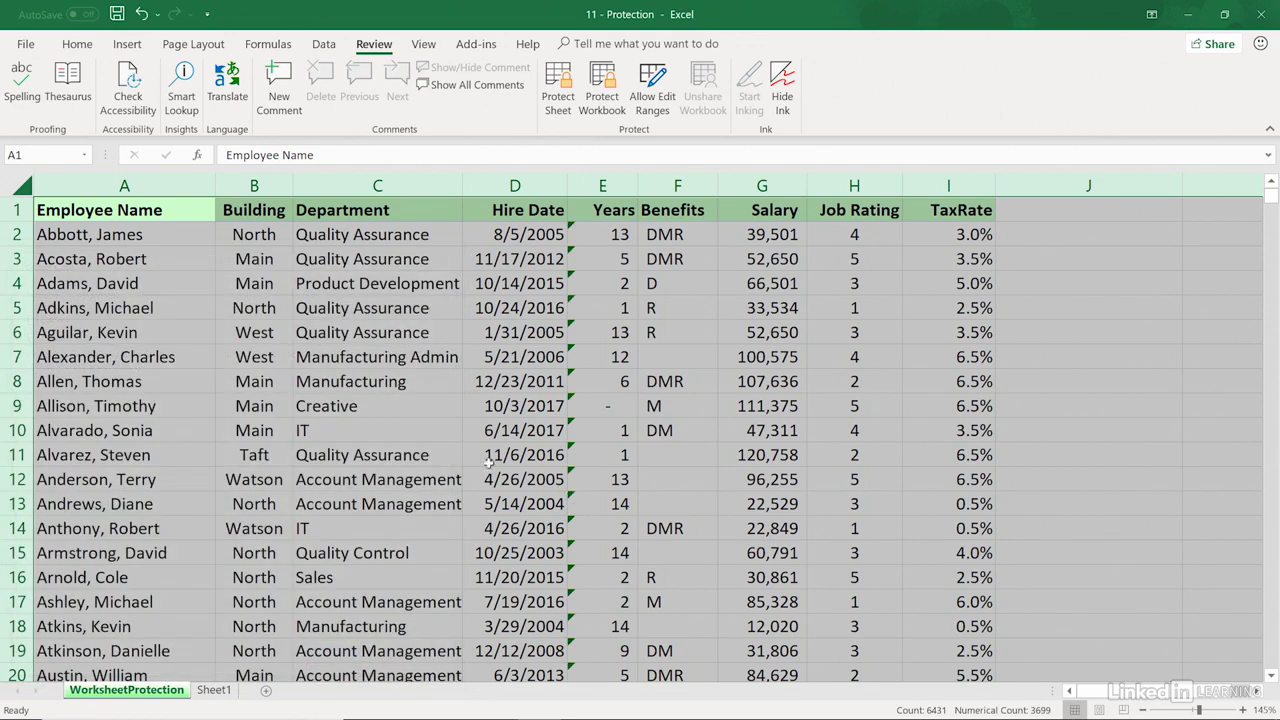
click(377, 449)
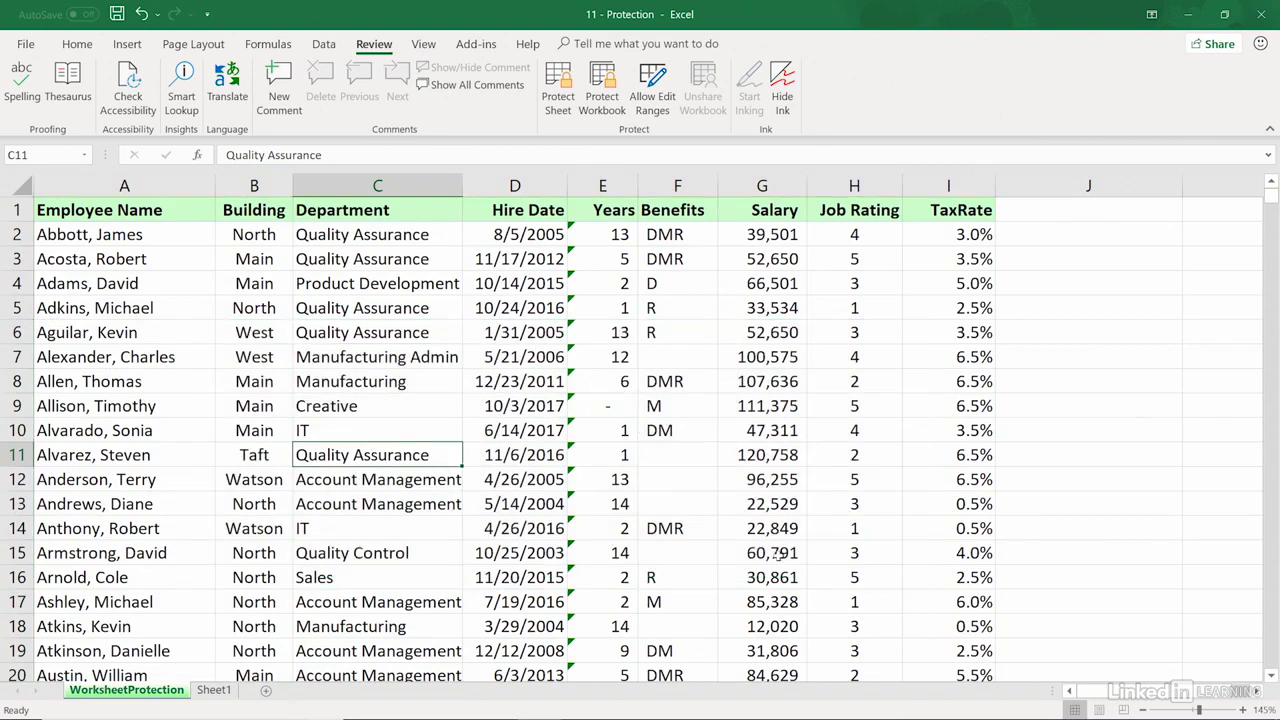
- Inspect the Years formula in E2 and turn on the Locked attribute for the whole Years and Salary columns
double_click(592, 234)
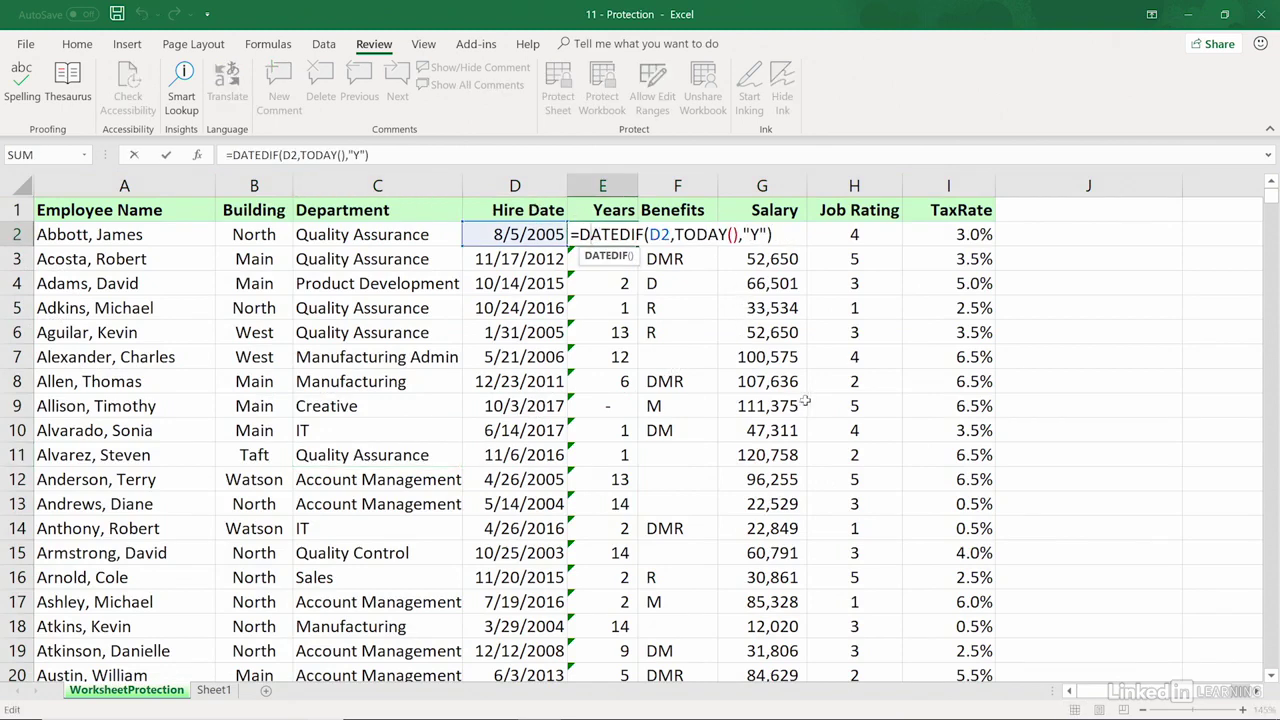
key(Escape)
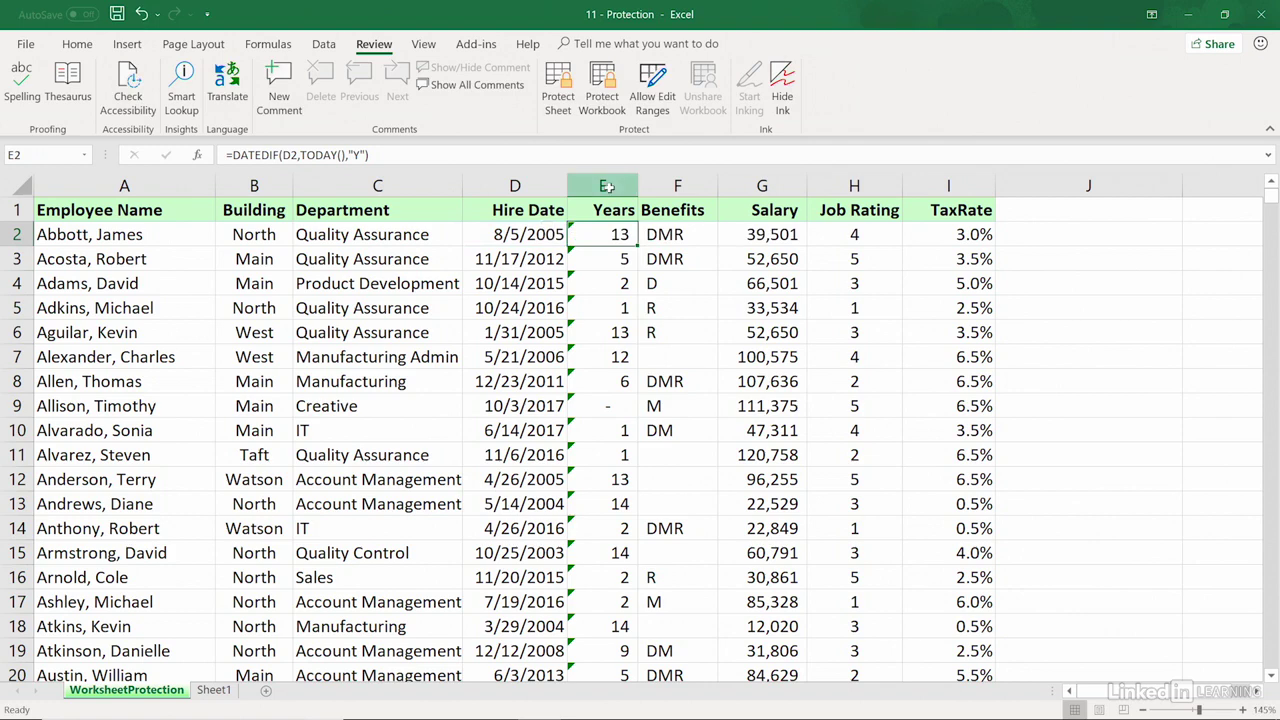
click(605, 186)
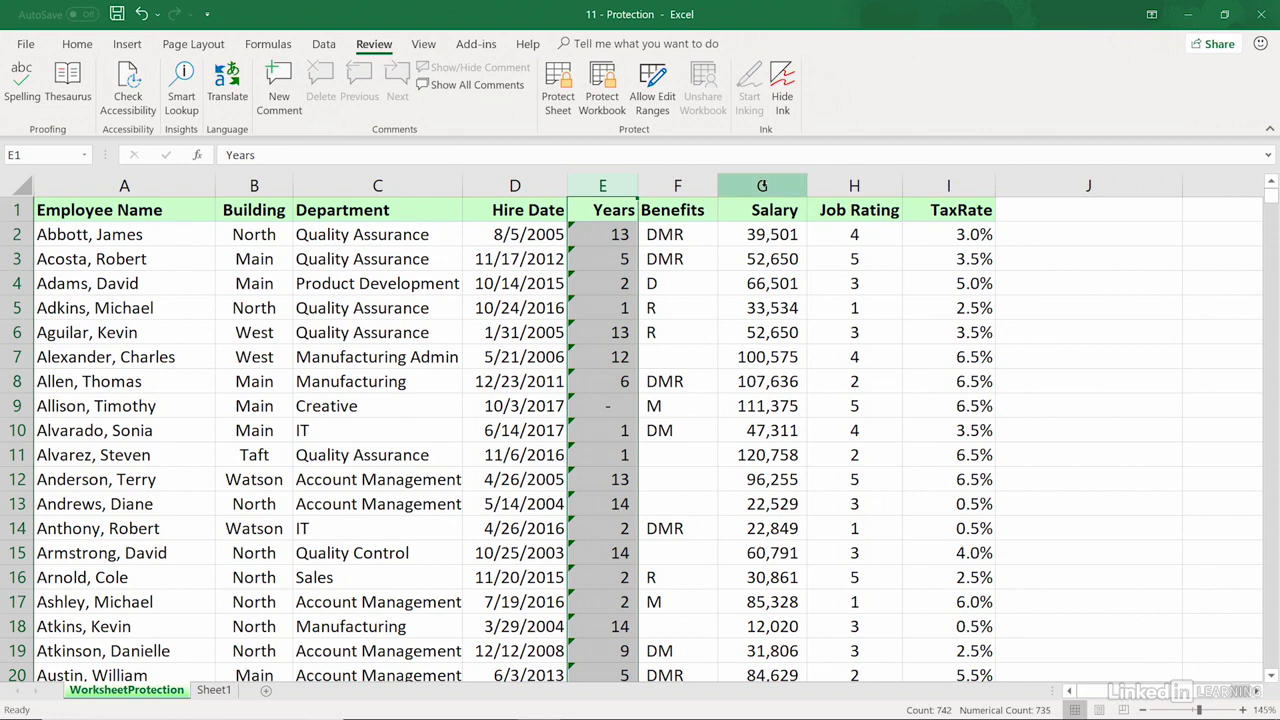
ctrl+click(762, 186)
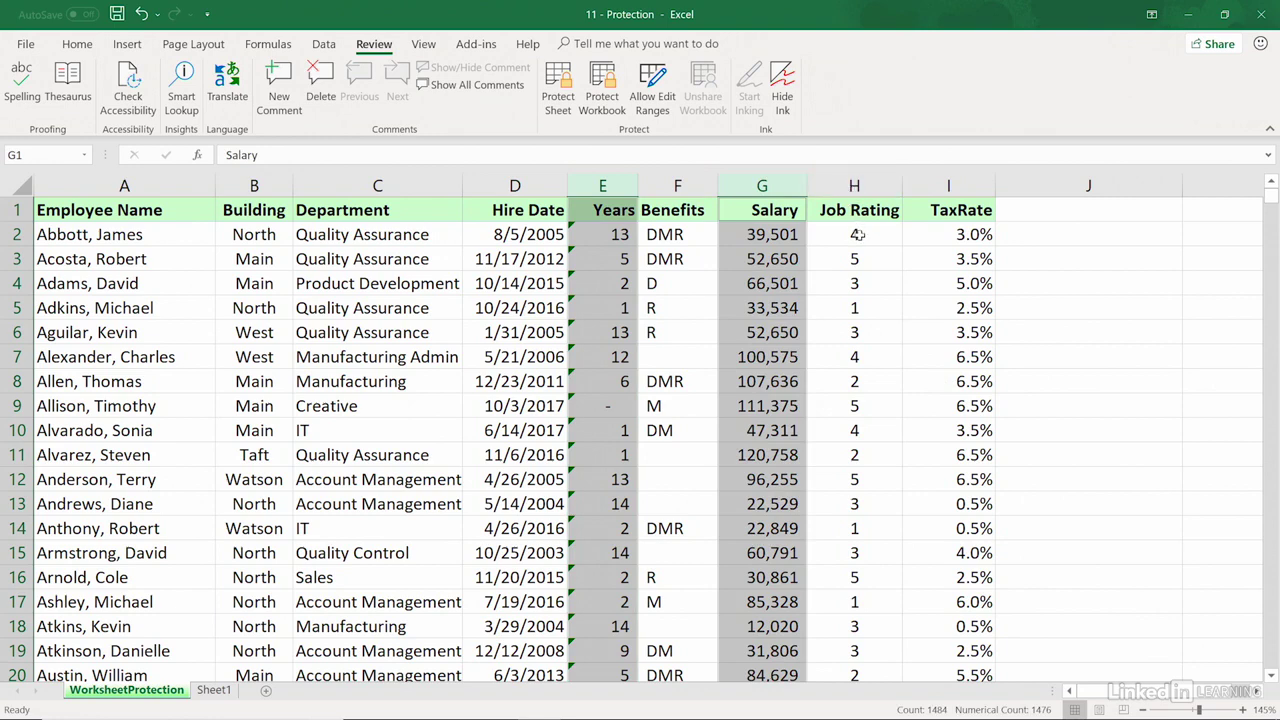
right_click(741, 185)
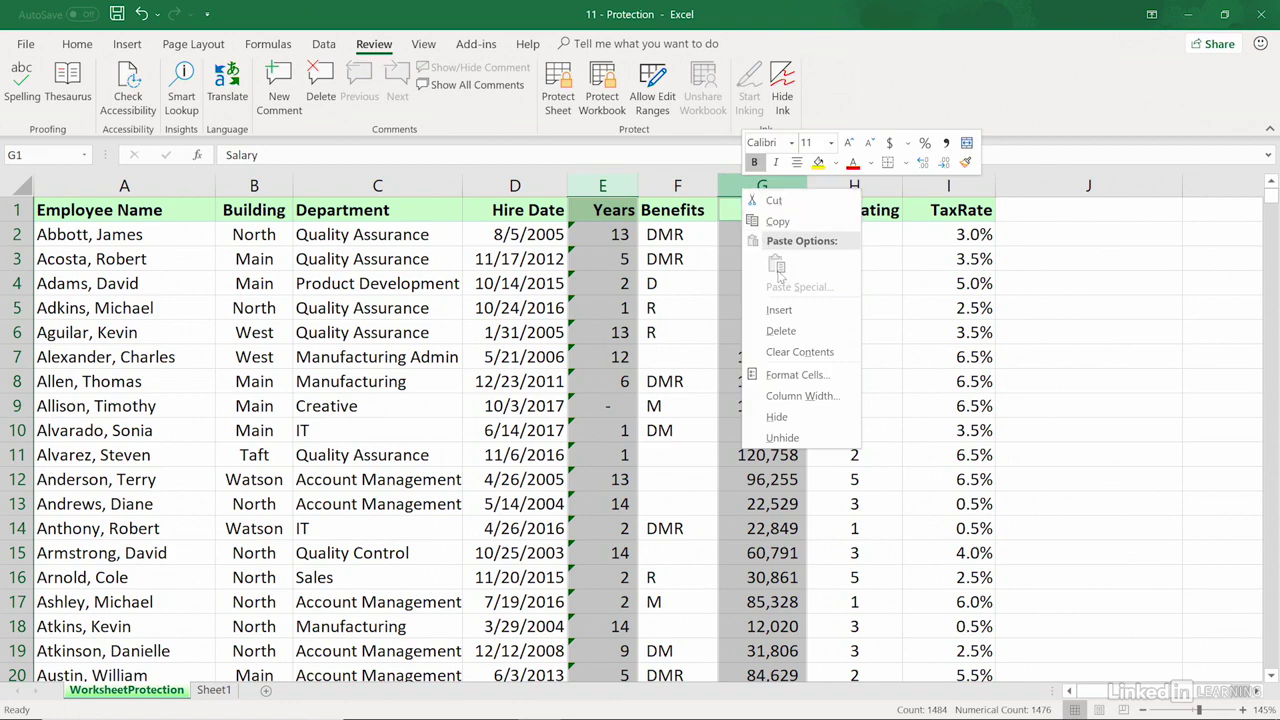
click(787, 370)
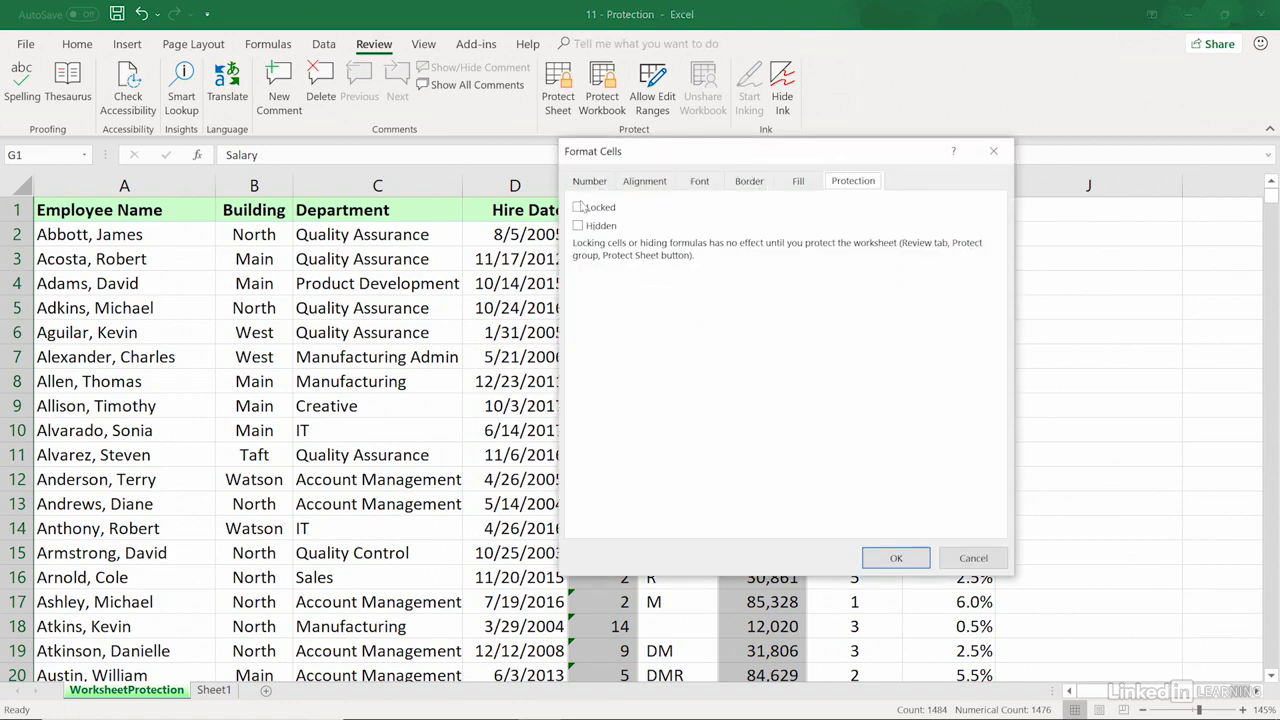
click(580, 207)
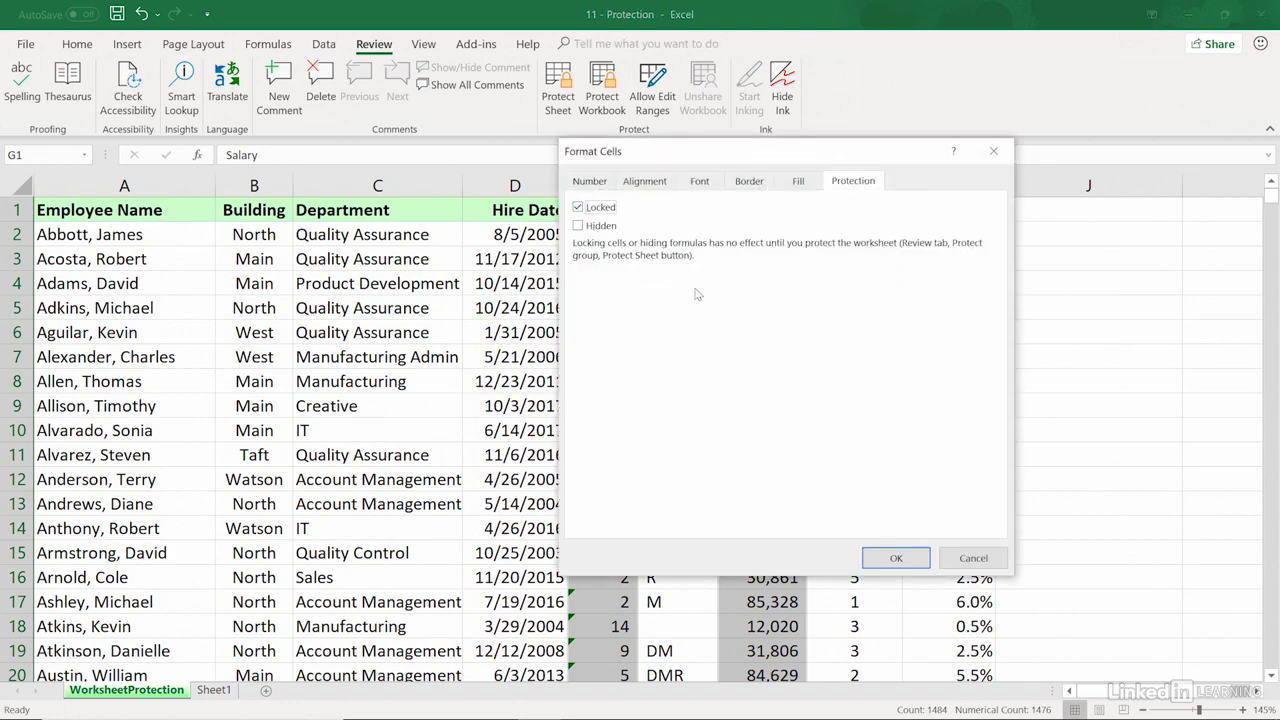
click(894, 557)
- Hide the Job Rating column H
click(868, 186)
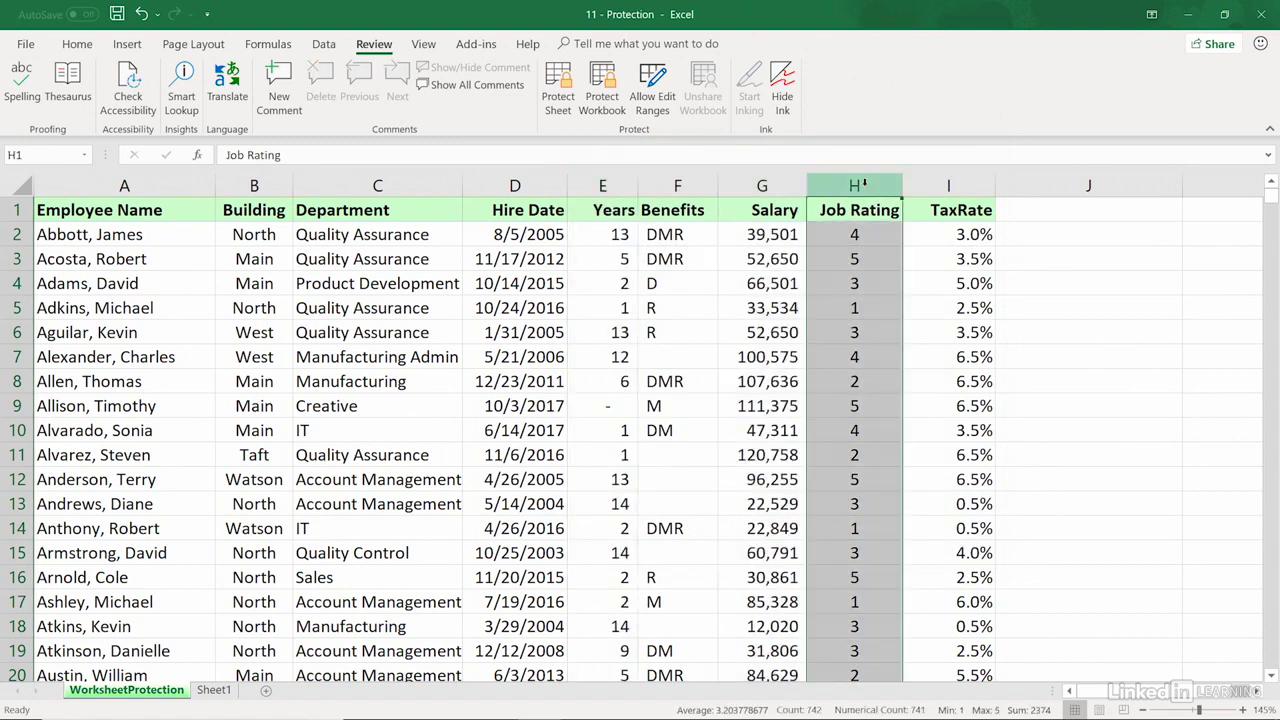
right_click(866, 187)
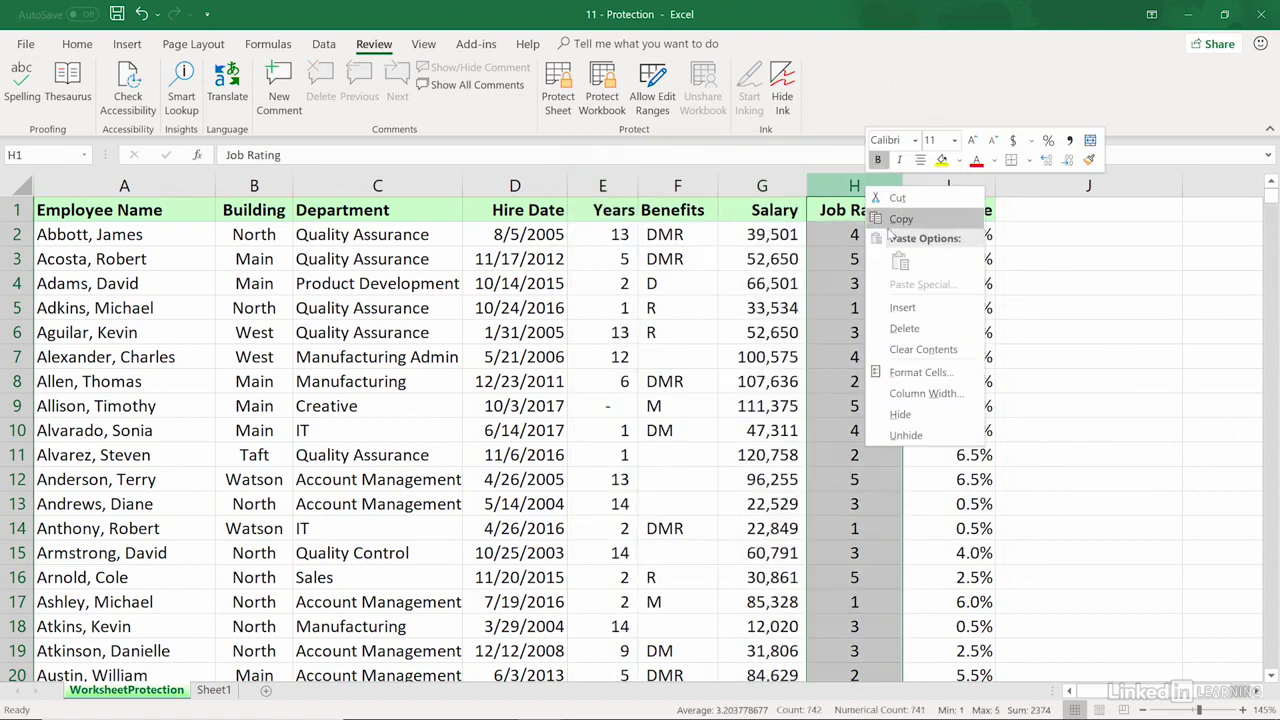
click(900, 414)
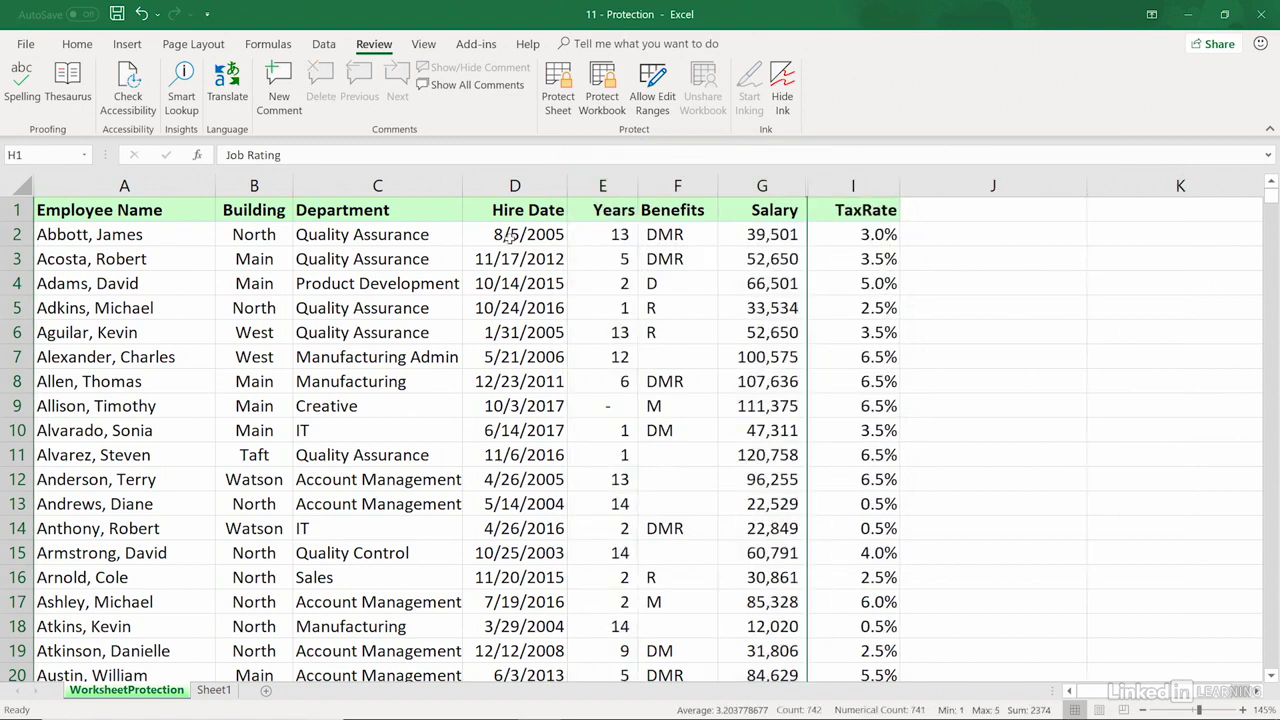
click(509, 238)
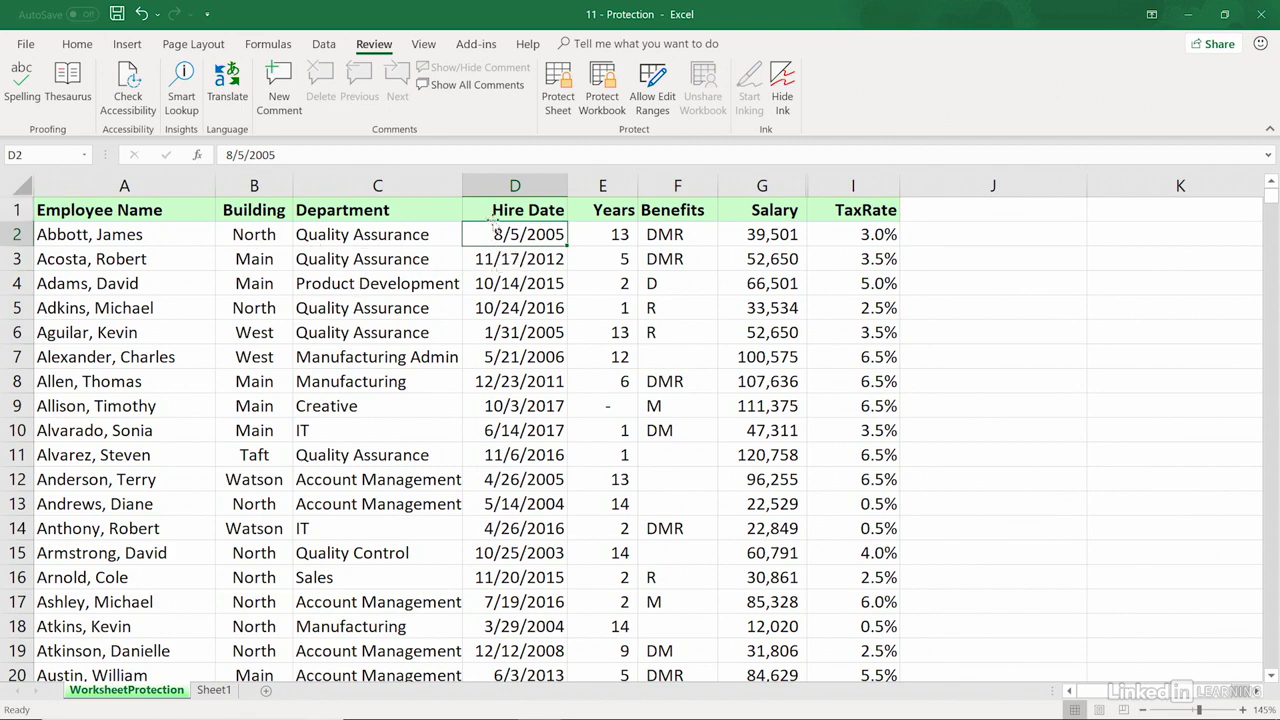
- Protect the worksheet with a confirmed password, allowing only selection of locked and unlocked cells
click(557, 97)
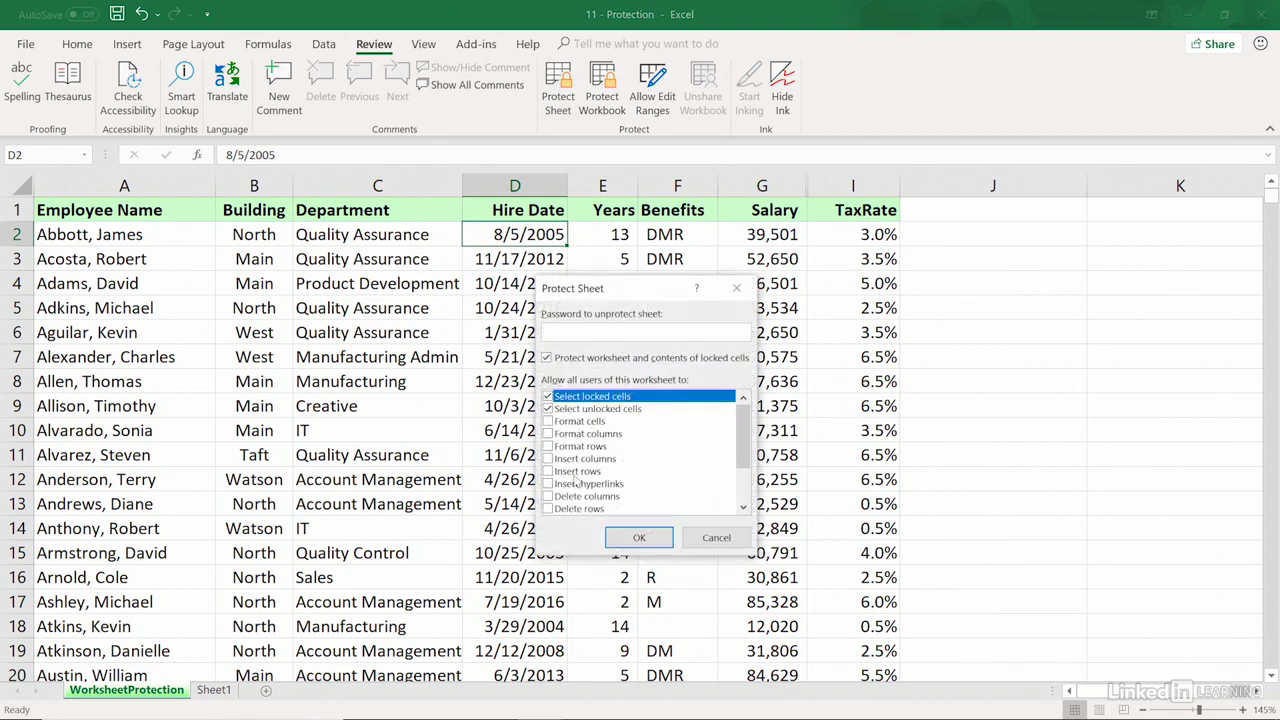
mouse_move(742, 452)
mouse_down()
mouse_move(748, 484)
mouse_move(748, 434)
mouse_up()
click(652, 541)
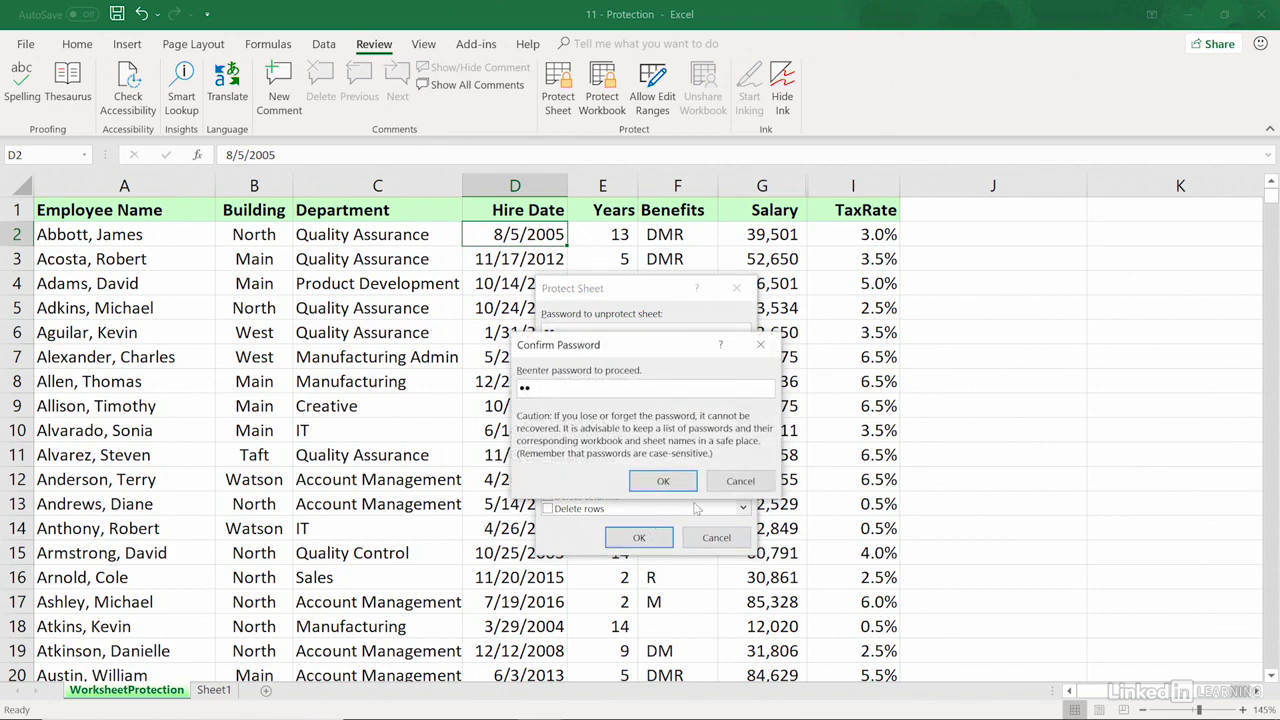
key(Return)
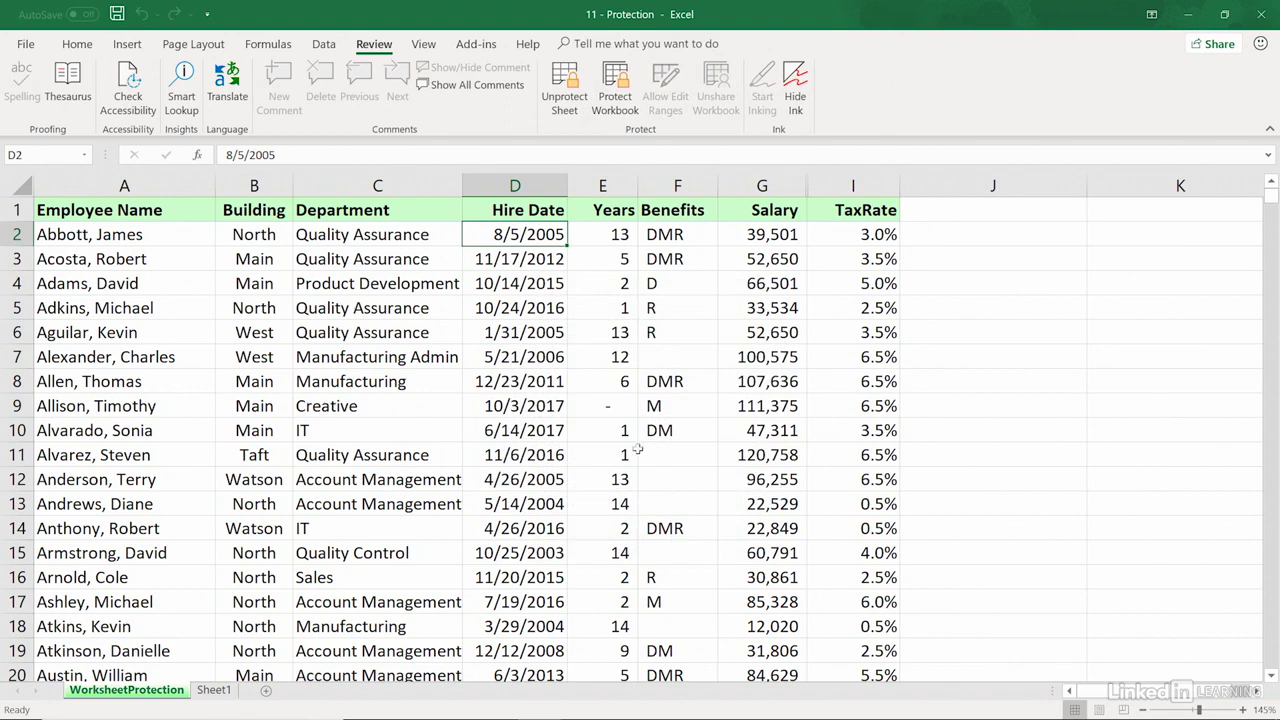
- Compare the Home commands available for unlocked Hire Date cell D2 and locked Years cell E2
click(77, 45)
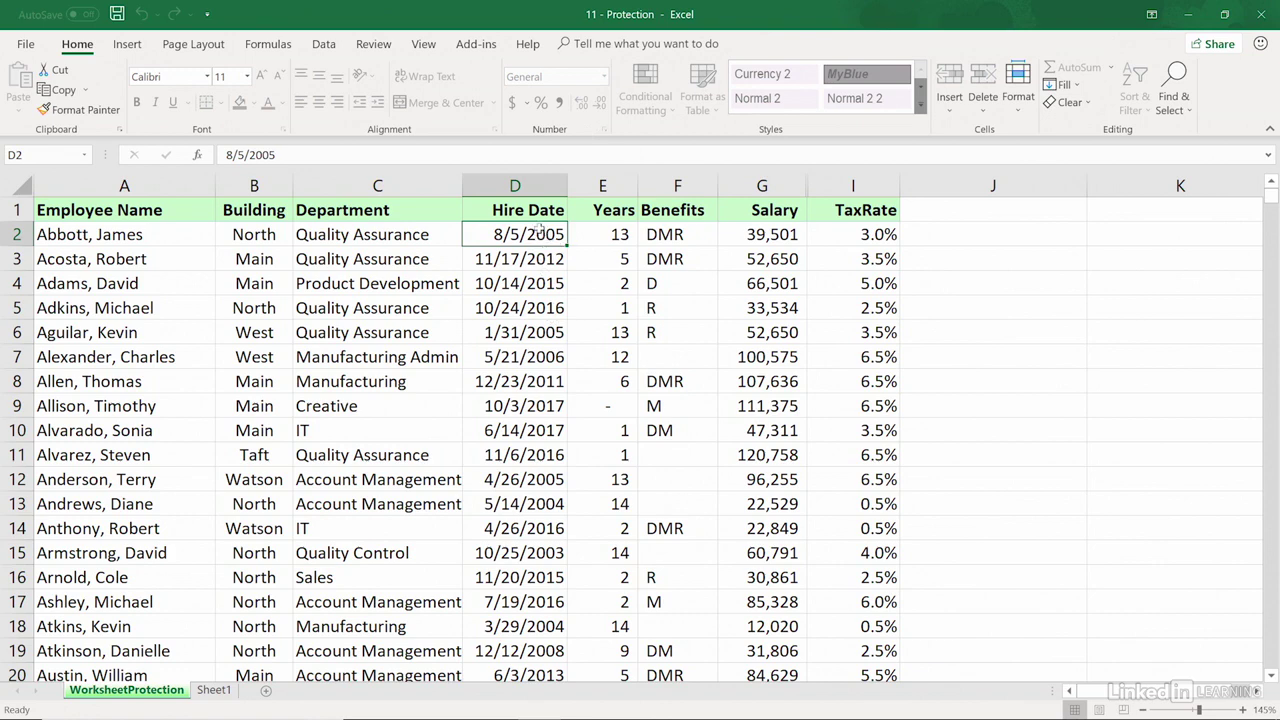
click(600, 230)
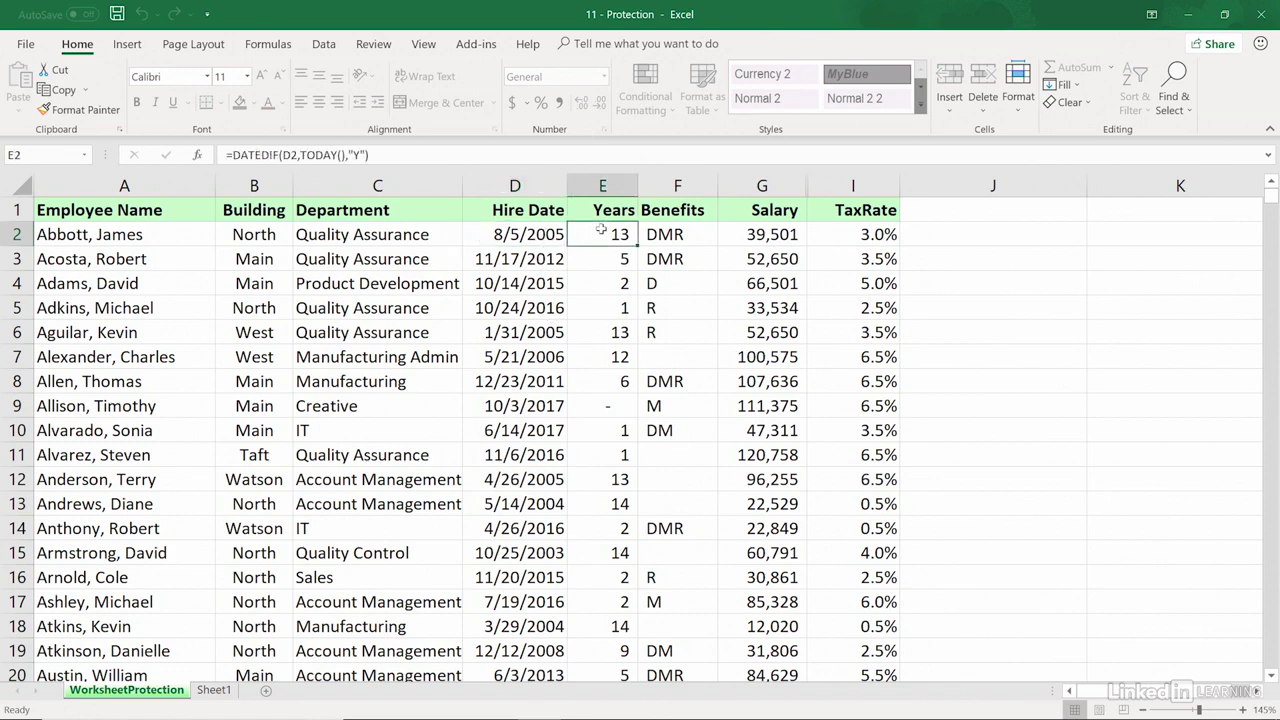
click(545, 234)
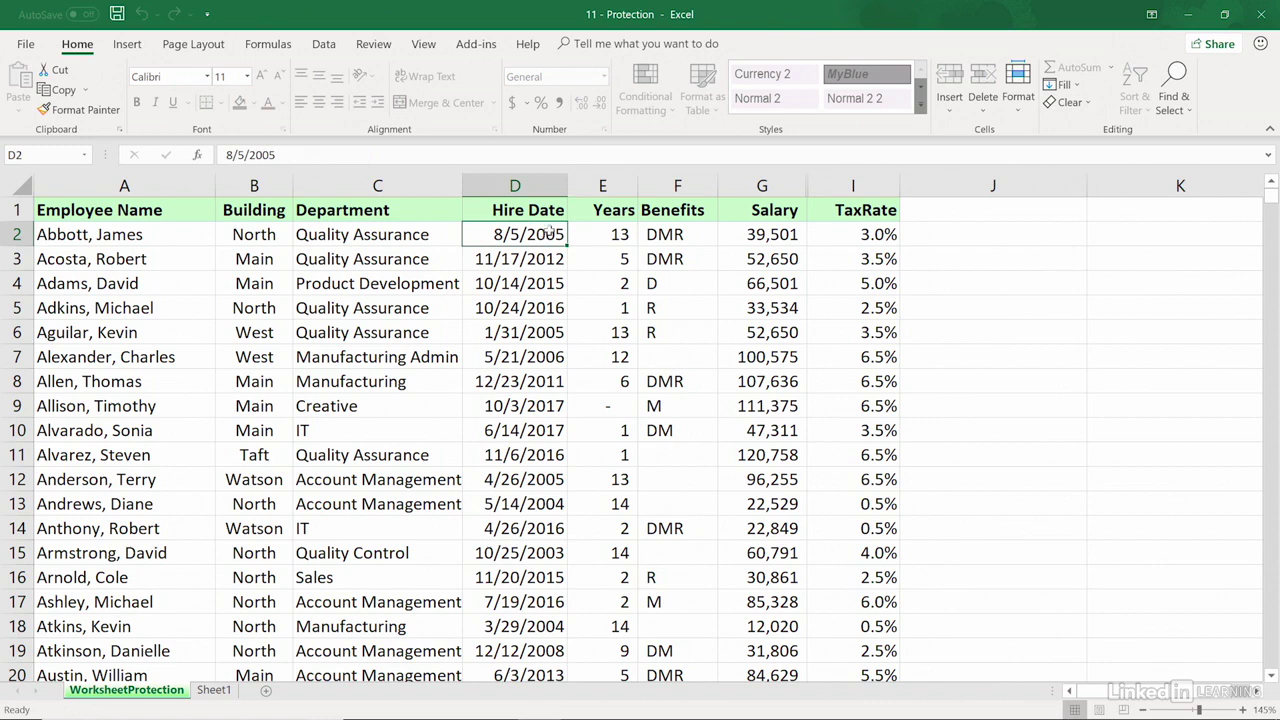
click(585, 231)
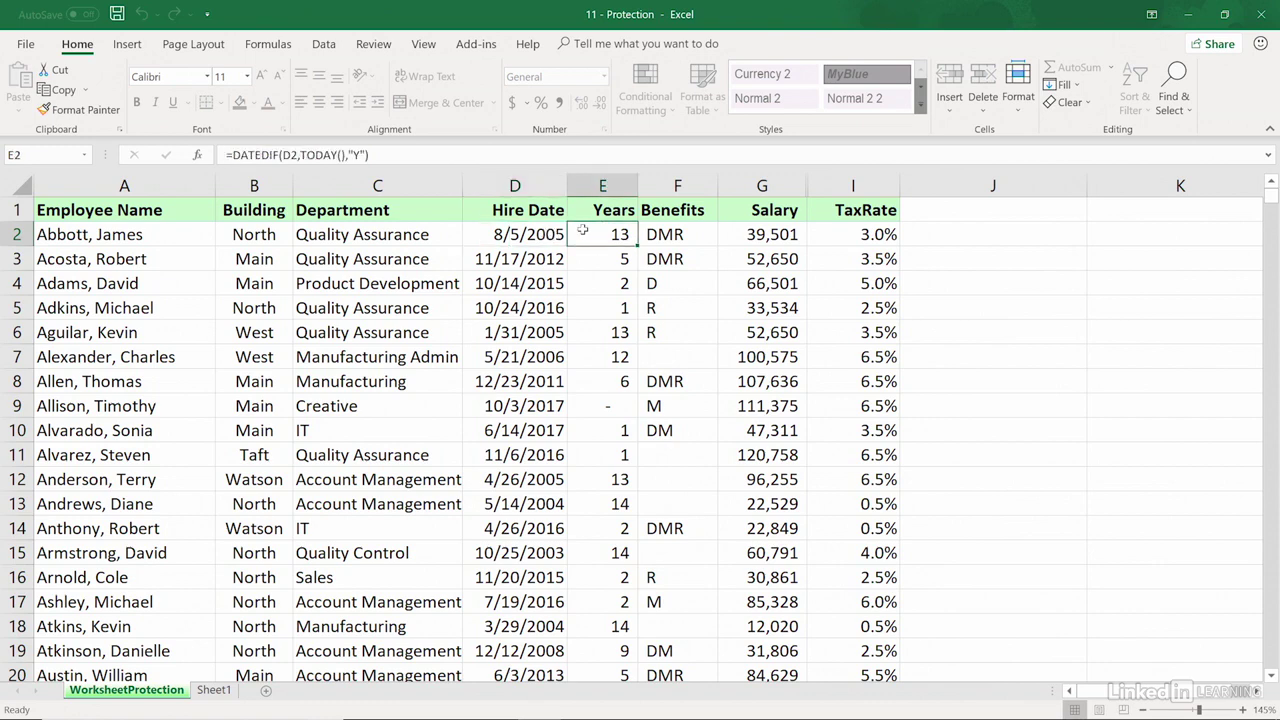
- Try to edit the locked Years formula in E2, and set the unlocked Hire Date in D2 to 8/5/2004
double_click(581, 231)
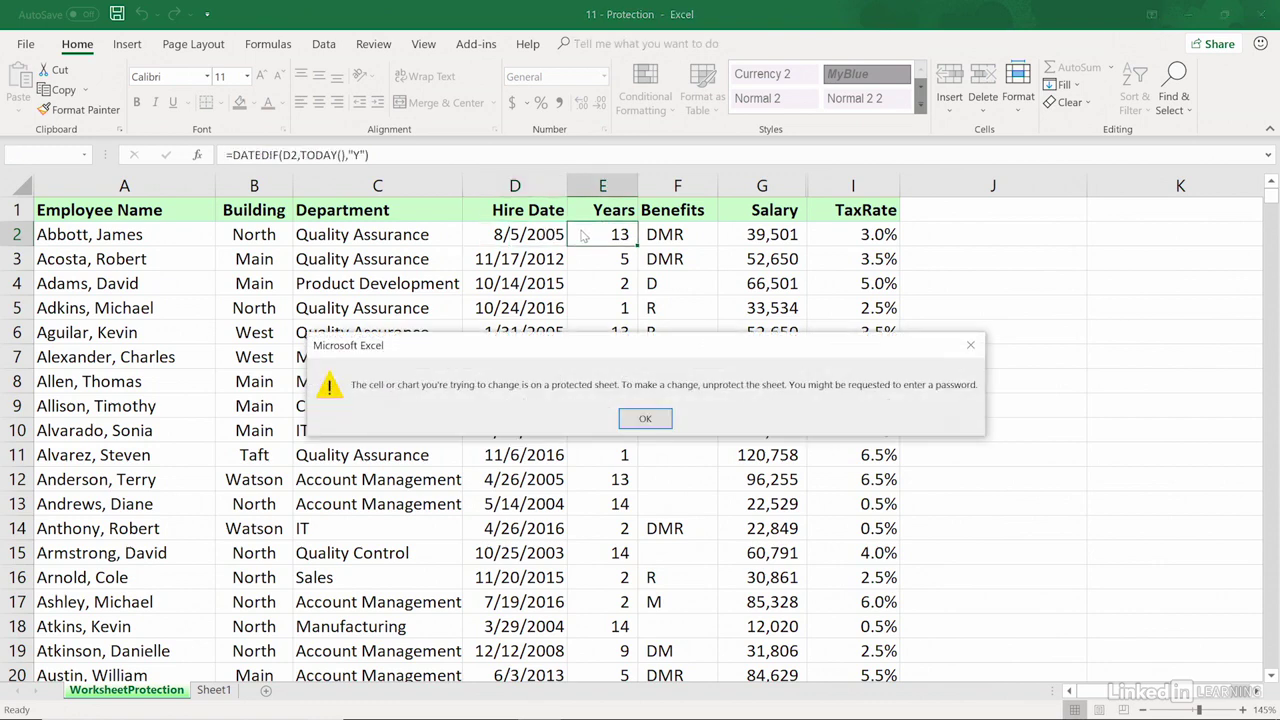
click(643, 419)
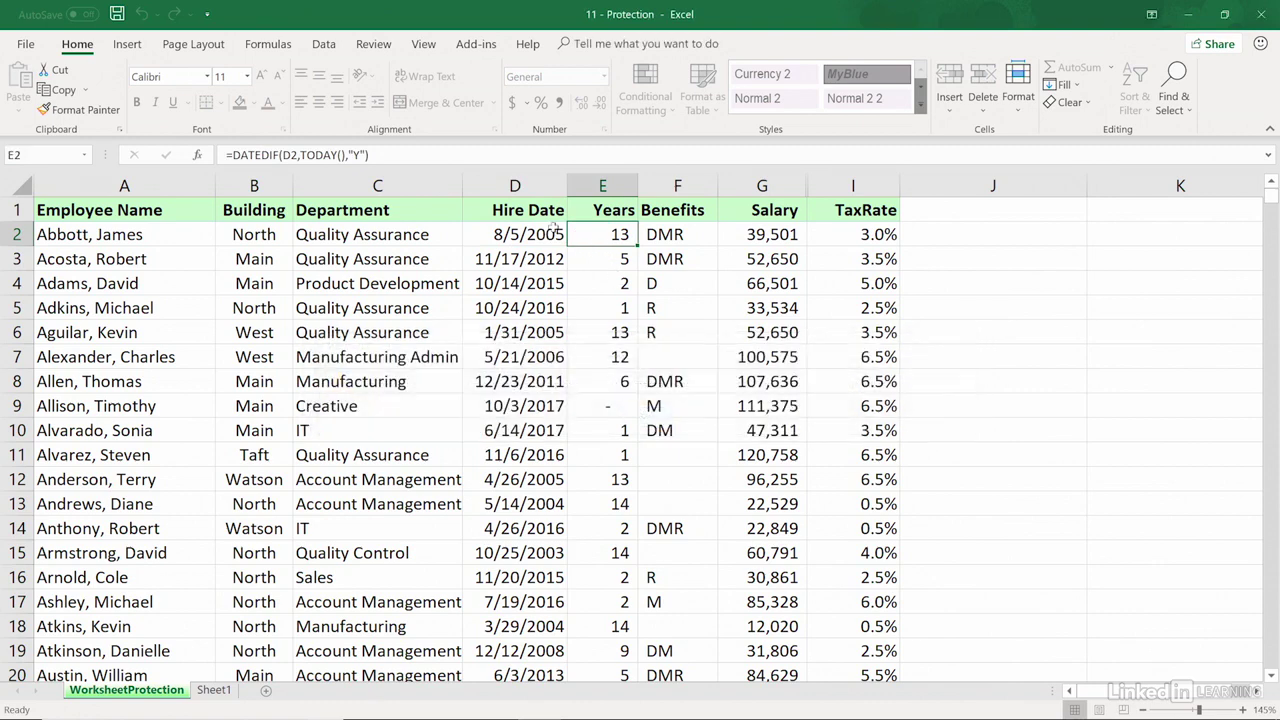
double_click(556, 232)
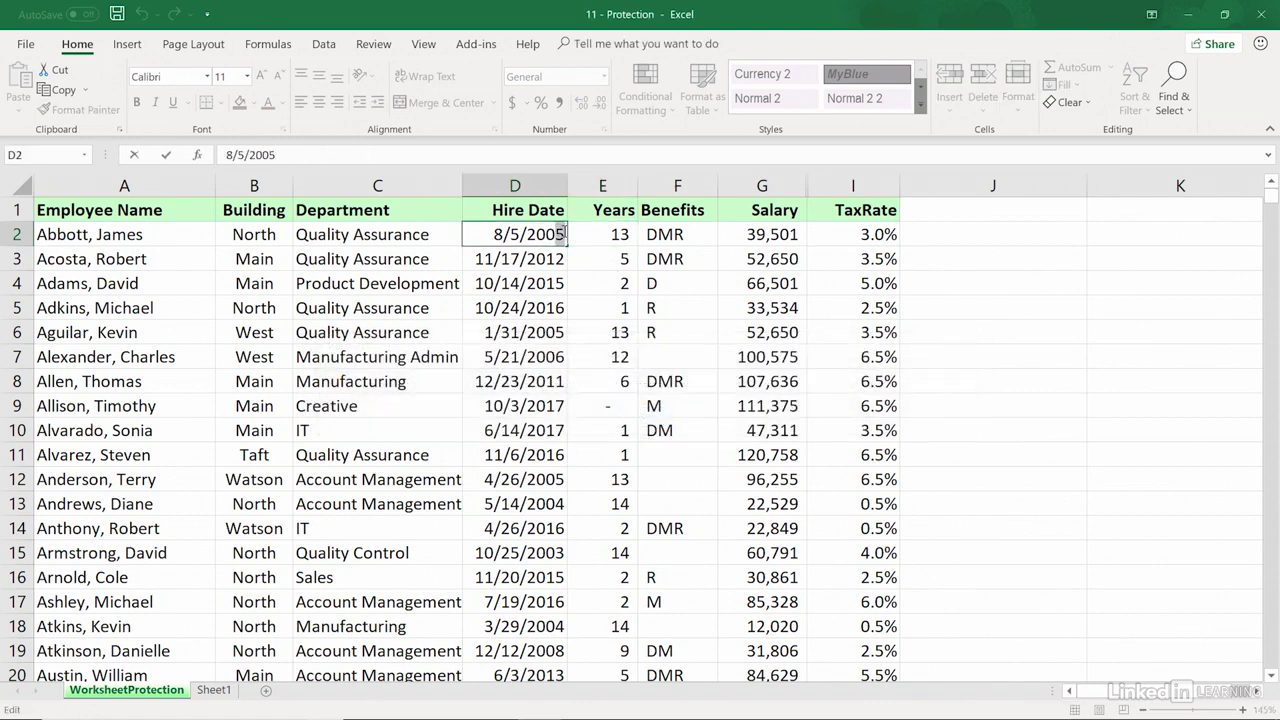
key(BackSpace)
text(4)
key(Return)
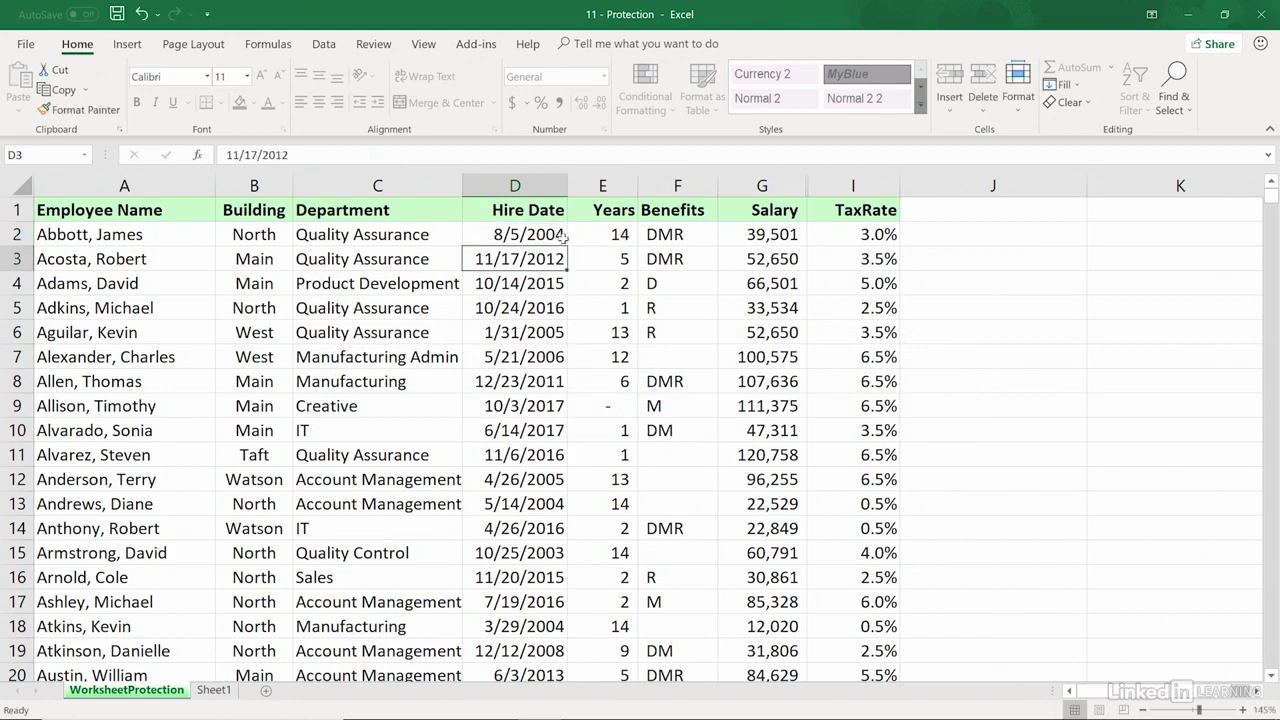
- Try to delete the locked Salary value in G2 to test the sheet protection
click(772, 238)
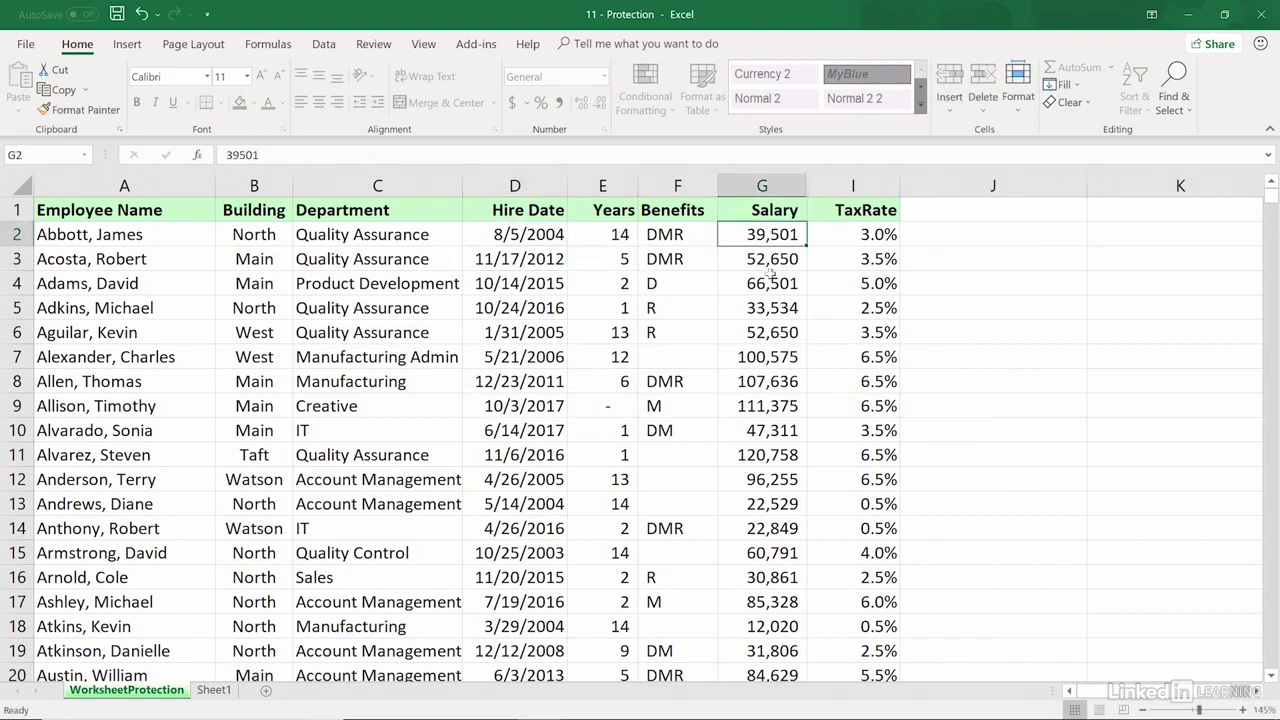
key(Delete)
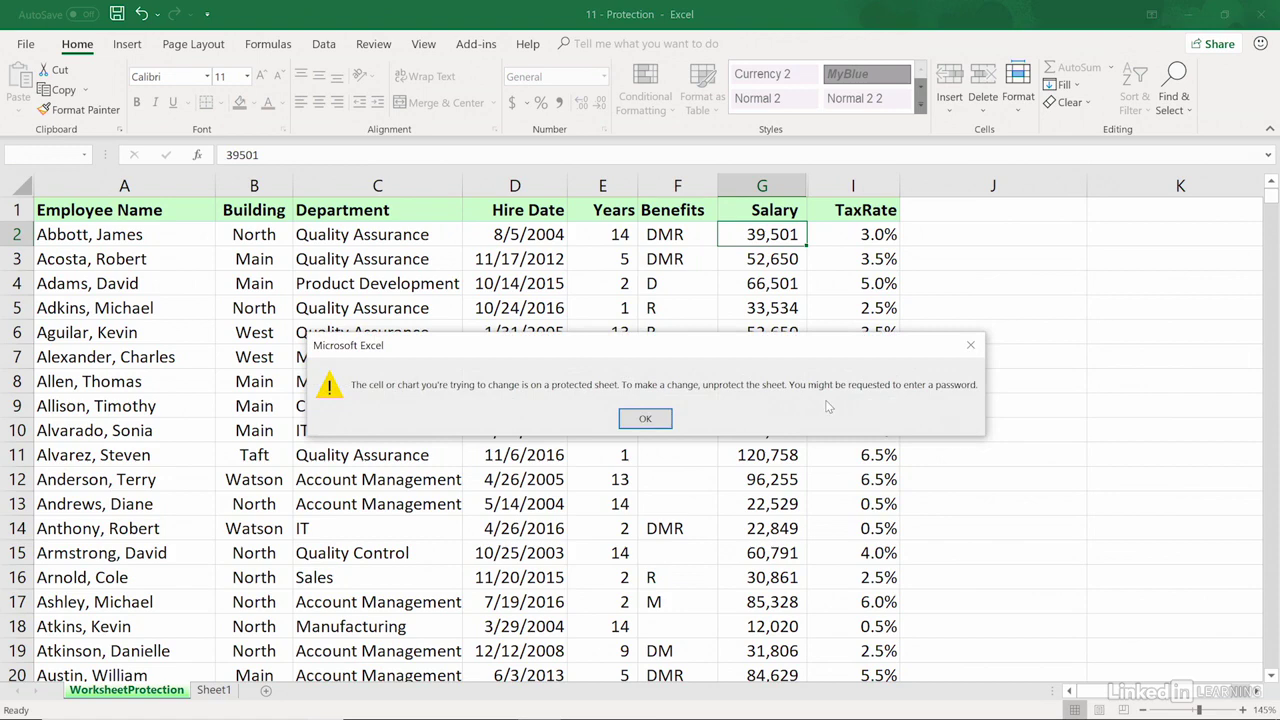
click(648, 418)
- Check whether hidden column H can be unhidden on the protected sheet by selecting columns G through I
drag(749, 179, 840, 176)
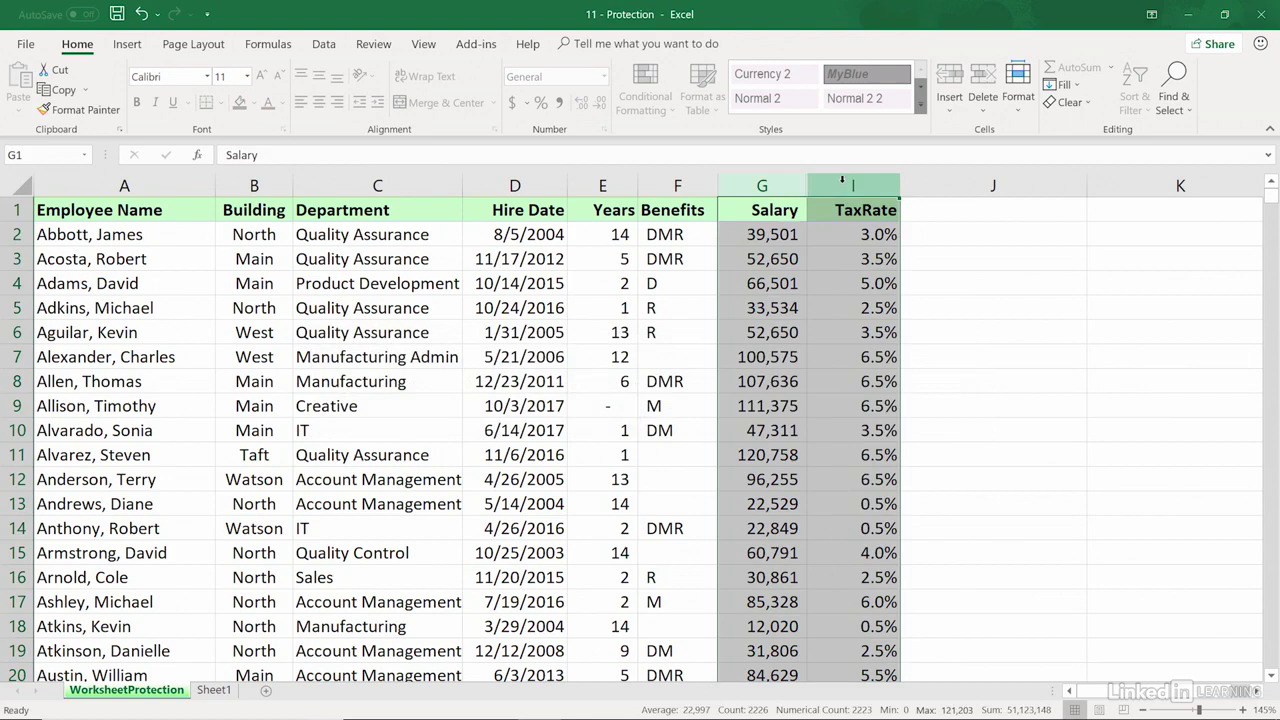
right_click(842, 178)
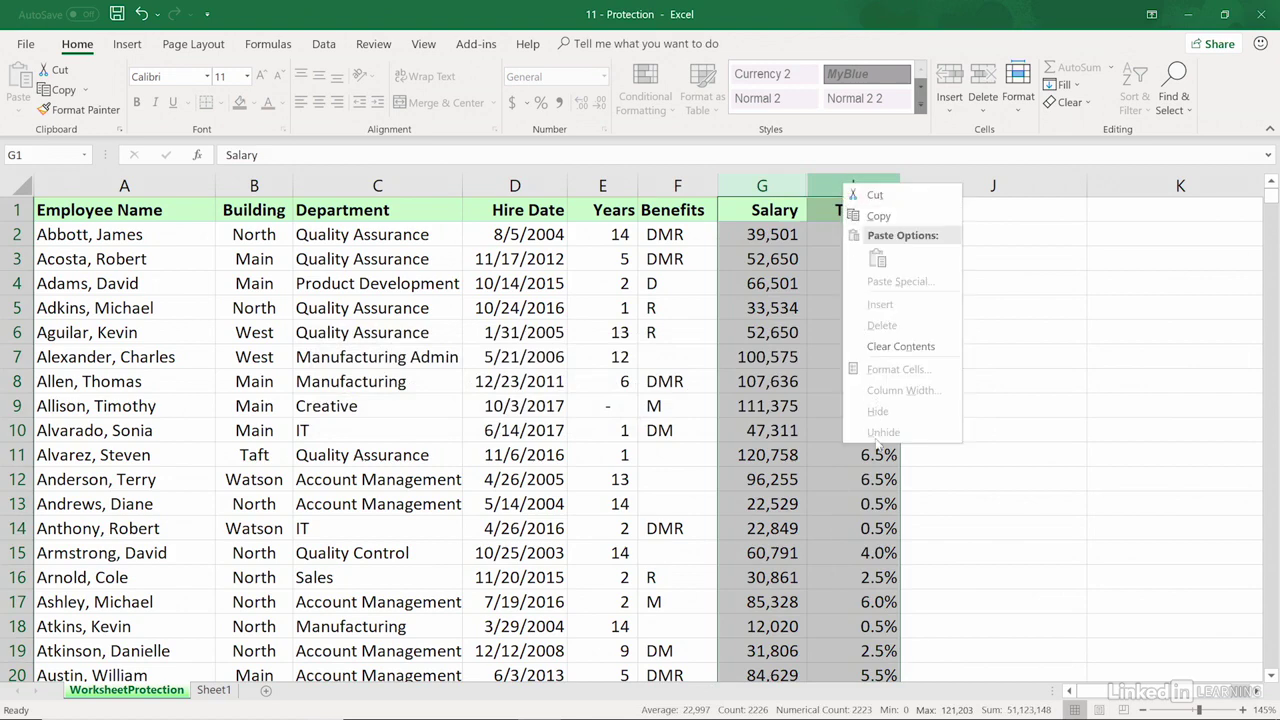
key(Escape)
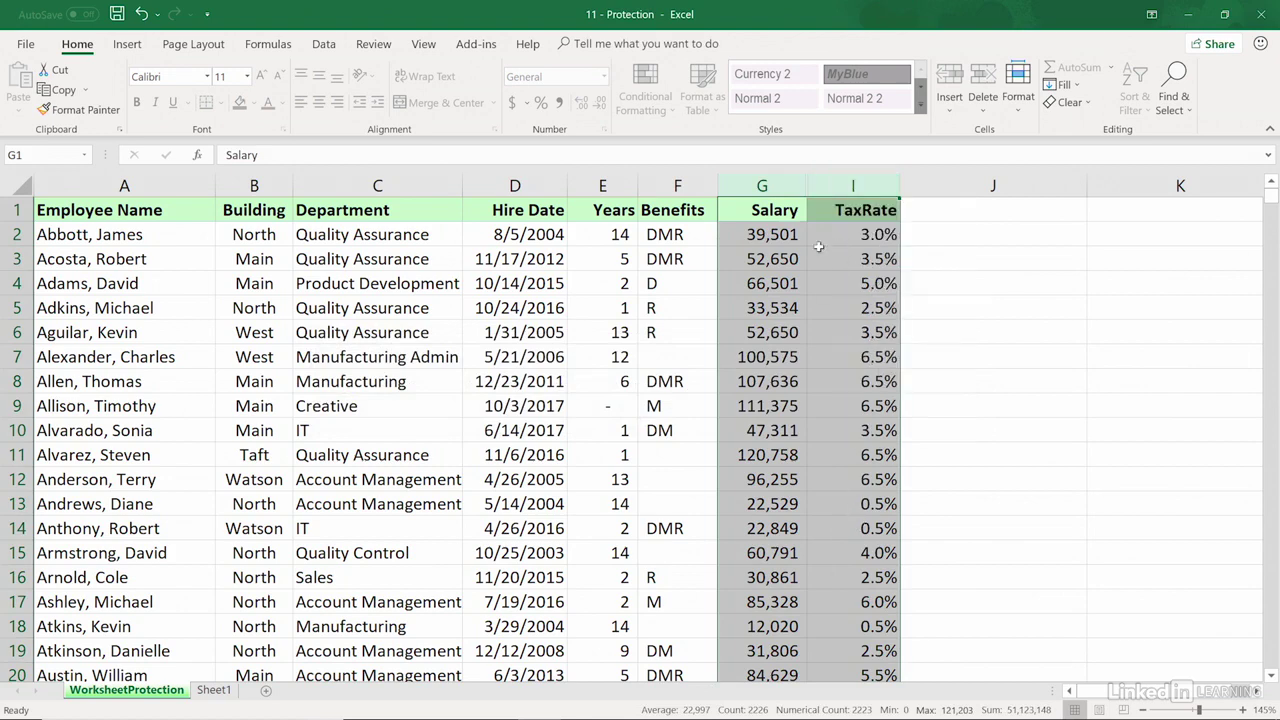
click(868, 263)
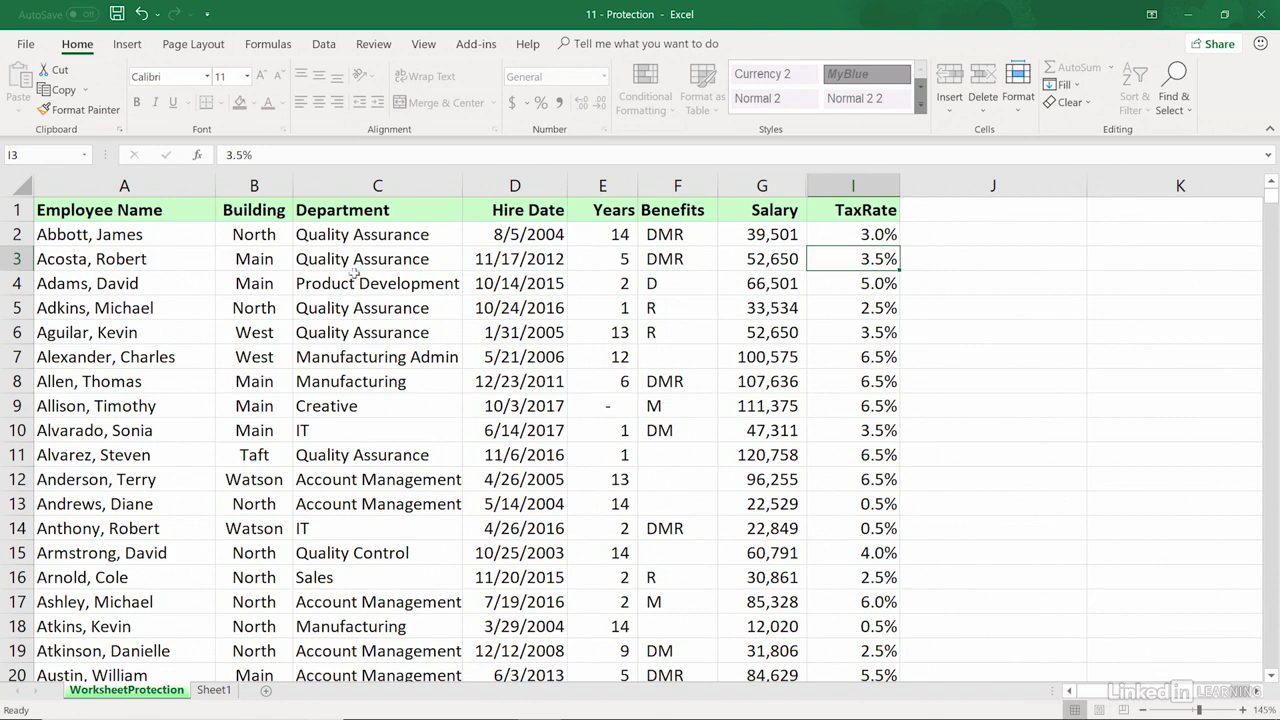
- Unprotect the WorksheetProtection sheet by entering the sheet password
click(385, 45)
click(564, 90)
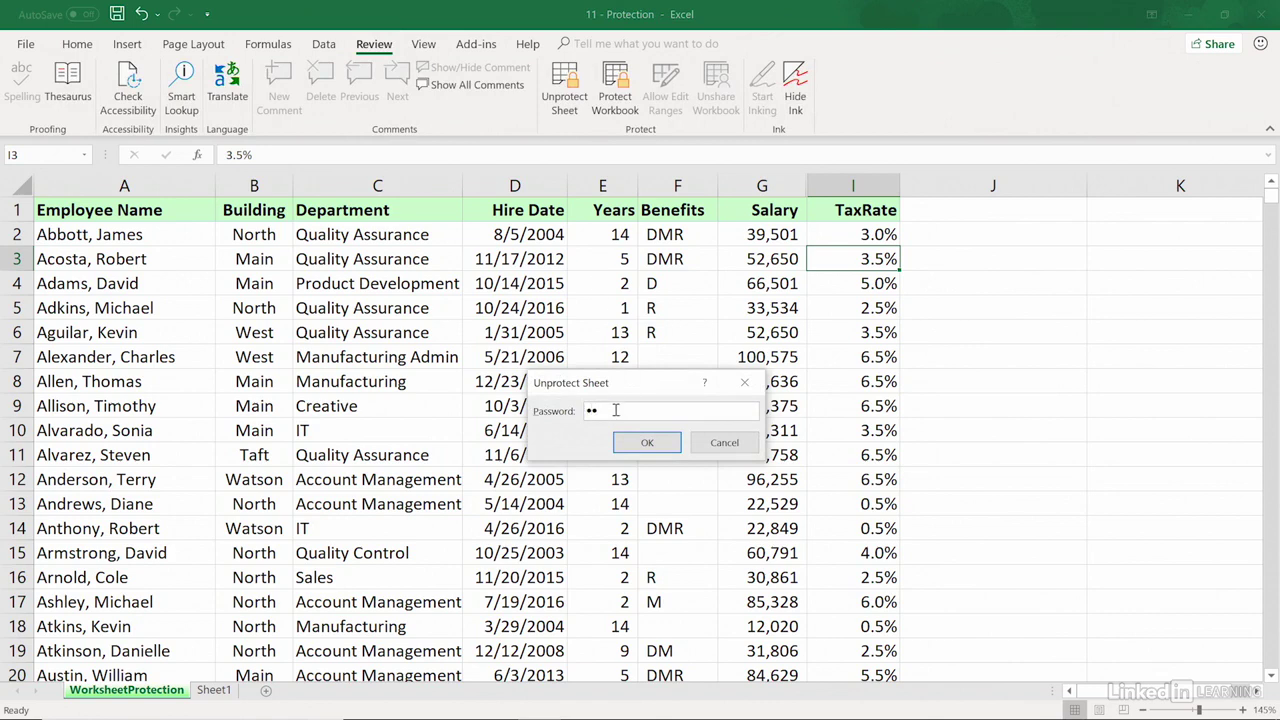
key(Return)
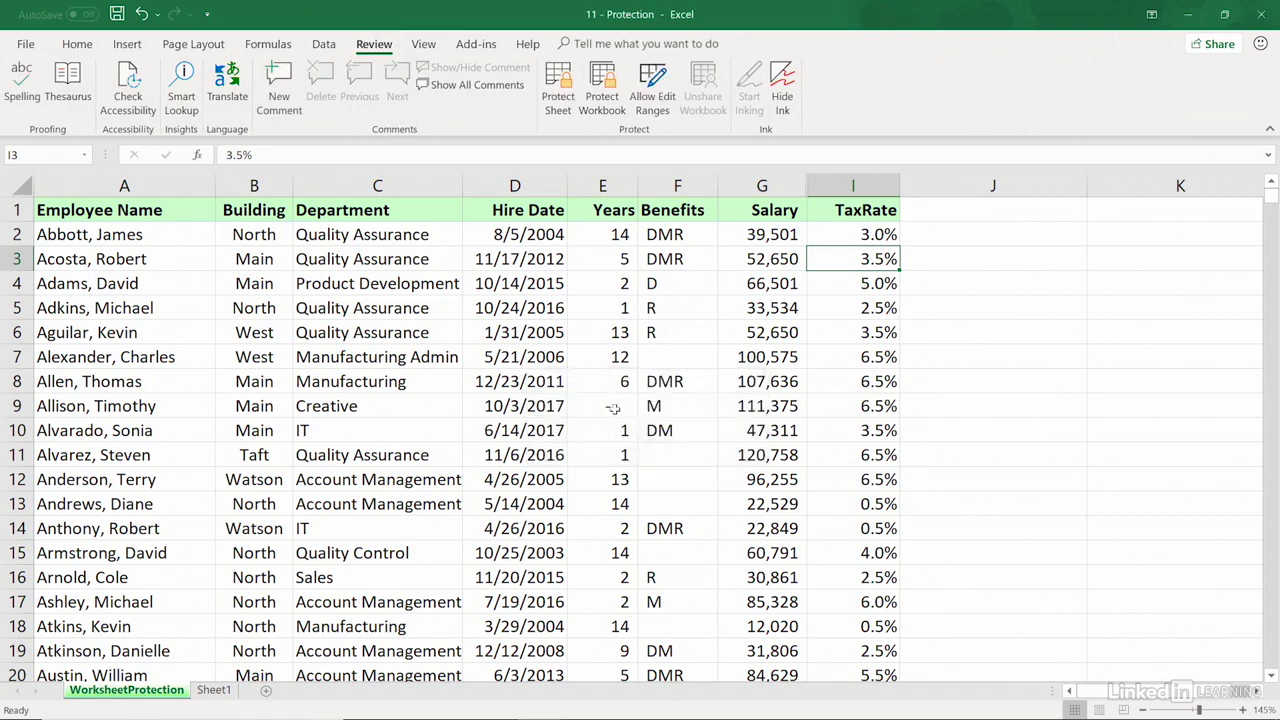